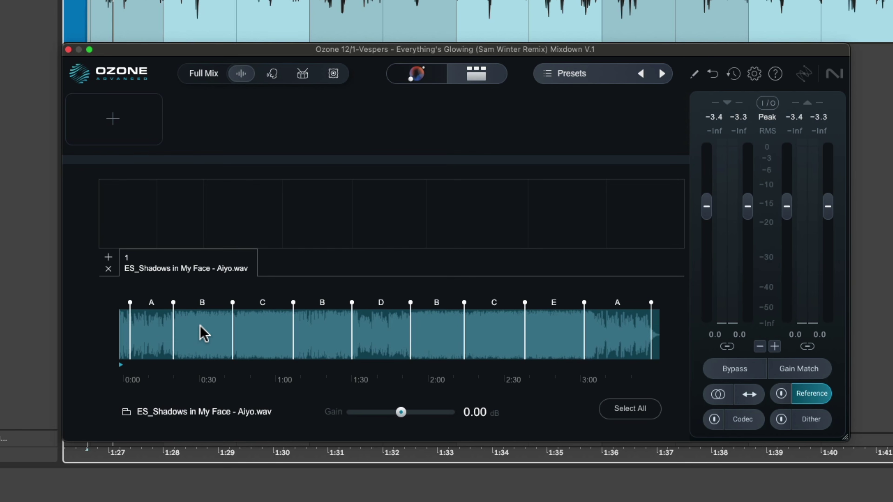
Switch the reference track's selection through several of its A, B, C and D sections.
left_click(204, 334)
left_click(271, 334)
left_click(324, 334)
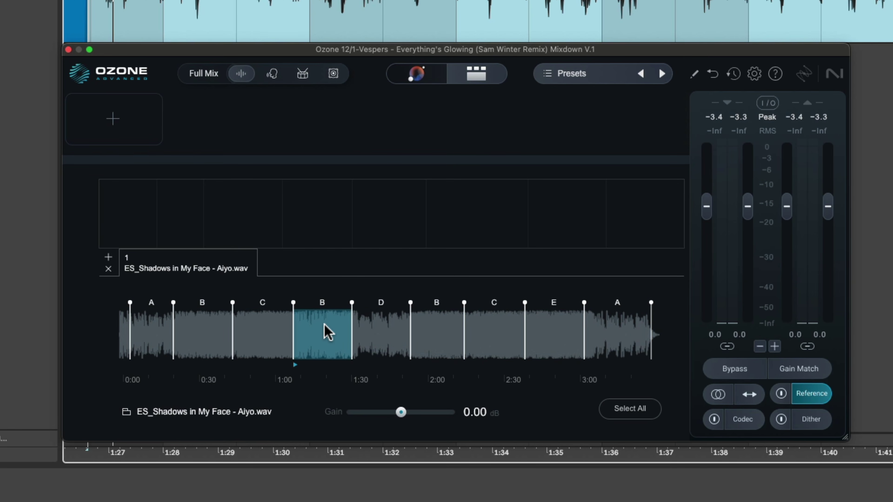
left_click(158, 340)
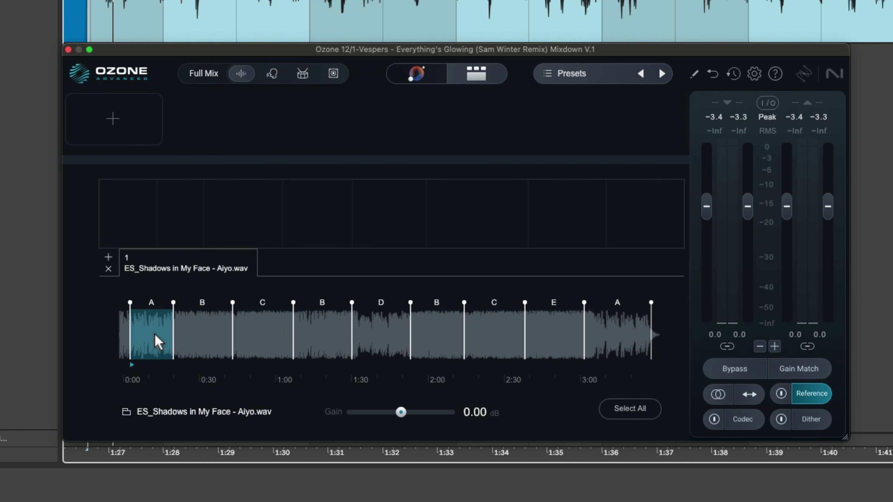
left_click(215, 340)
left_click(395, 340)
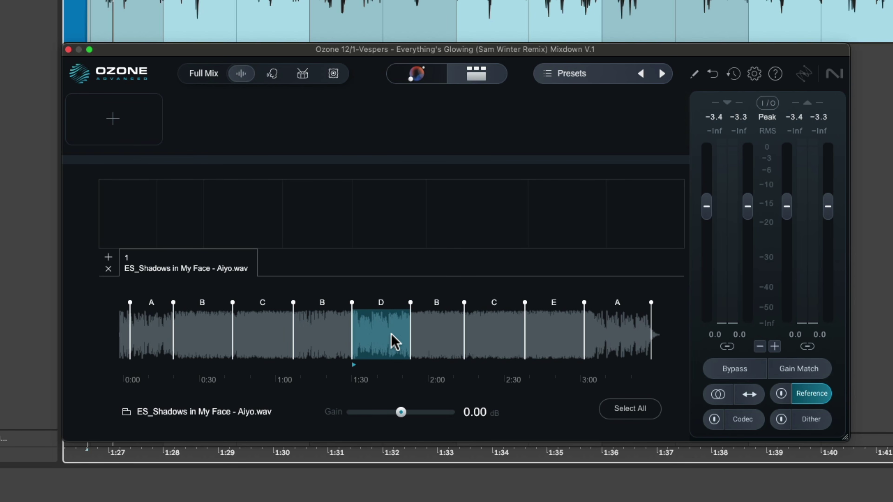
left_click(441, 337)
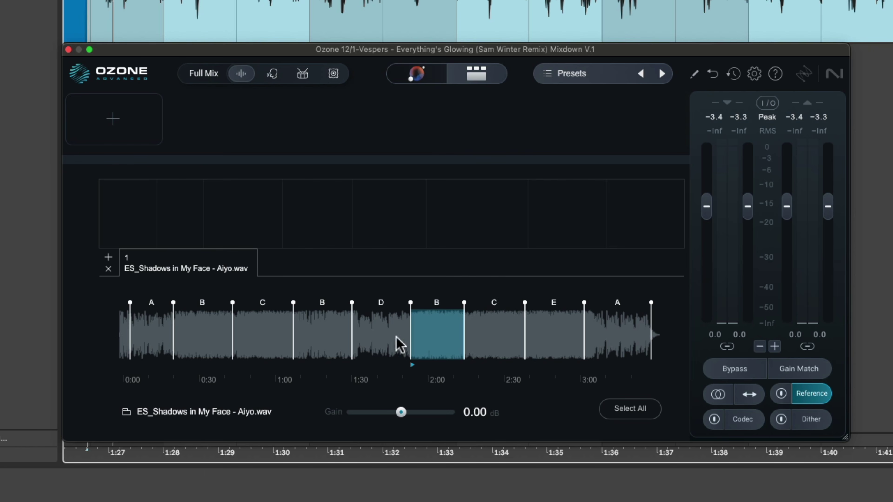
Select the first C section of the reference track and lower the reference gain to about -12.2 dB.
left_click(261, 338)
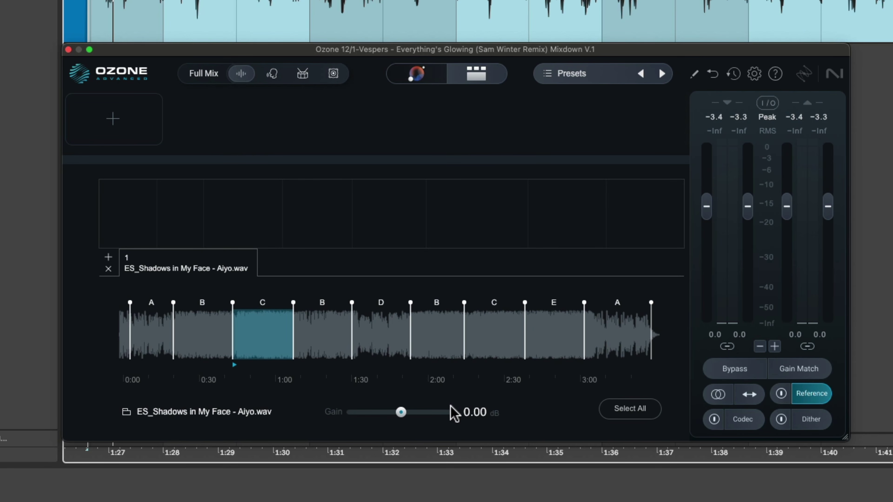
left_click_drag(400, 413, 359, 414)
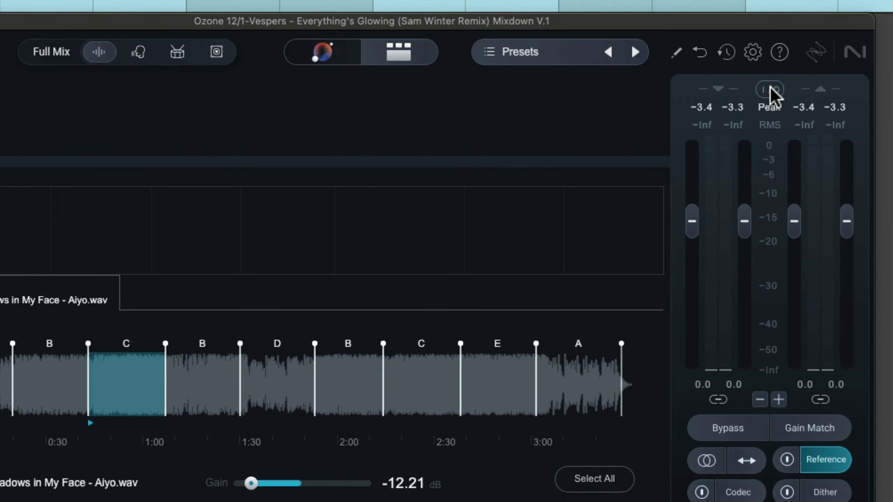
Set the I/O meters to replace the input with the reference and to use the Short Term type.
left_click(771, 86)
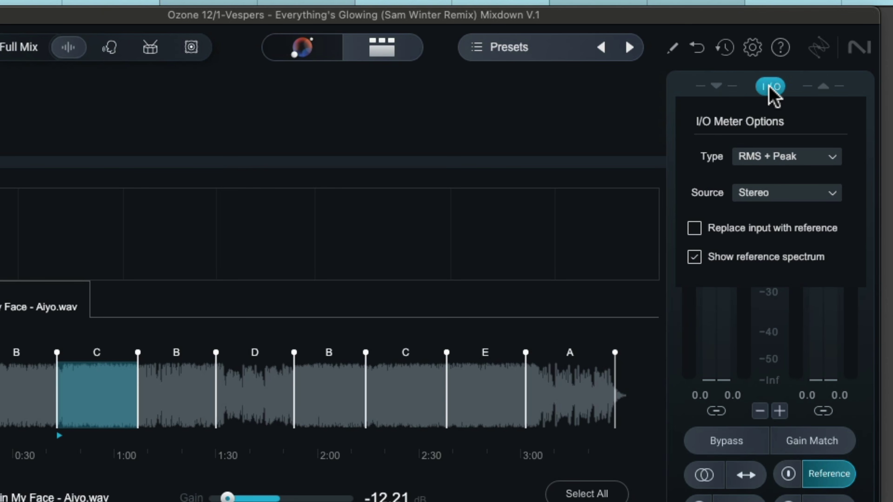
left_click(694, 228)
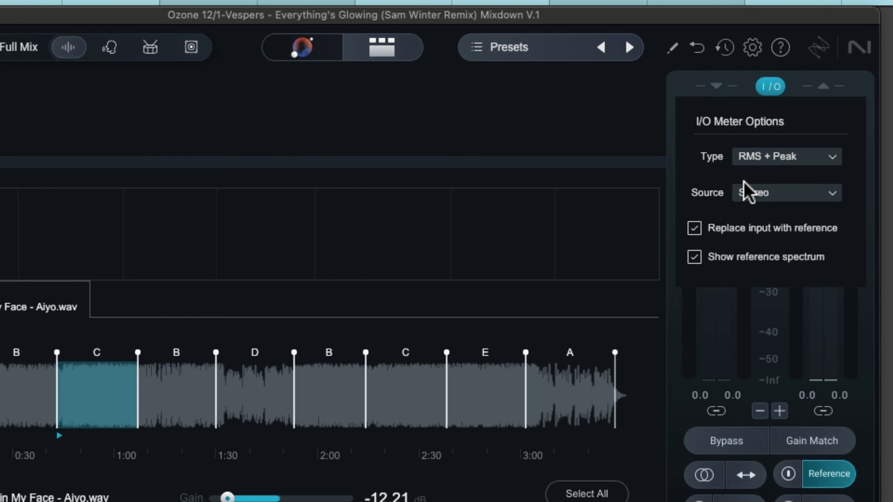
left_click(758, 159)
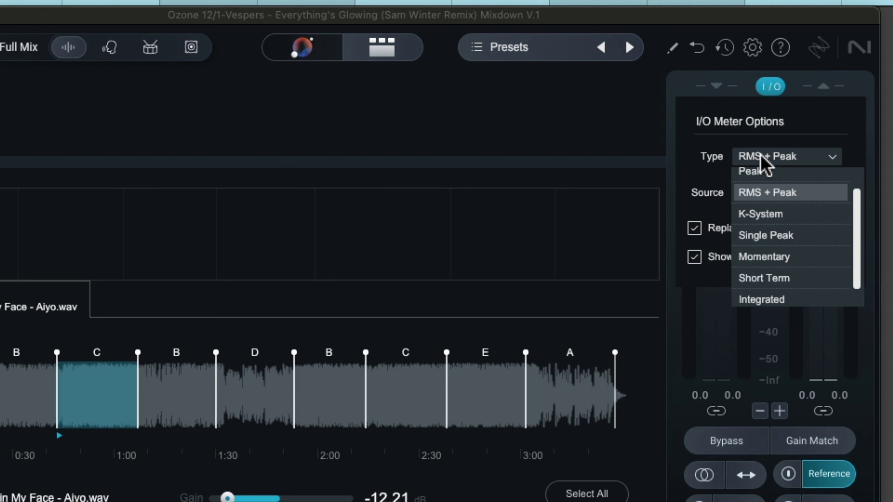
left_click(772, 280)
left_click(769, 86)
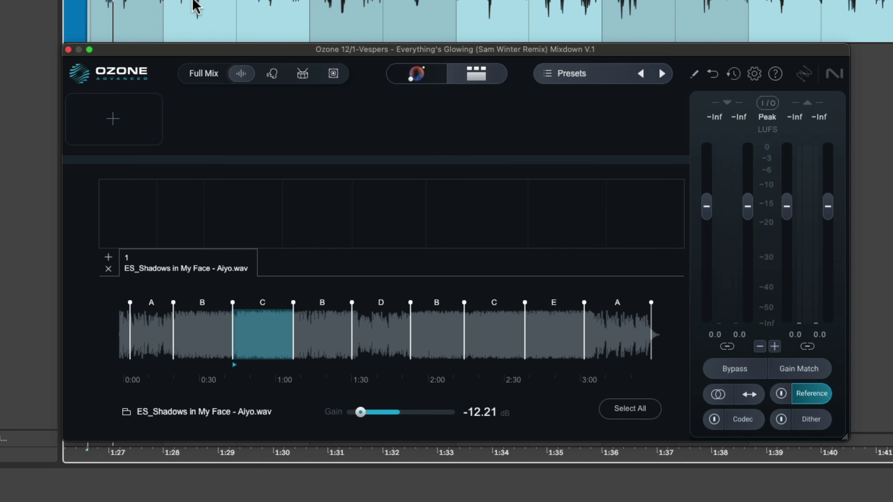
Play the mix and set the reference track's gain to about -10.1 dB to level-match it.
key("space")
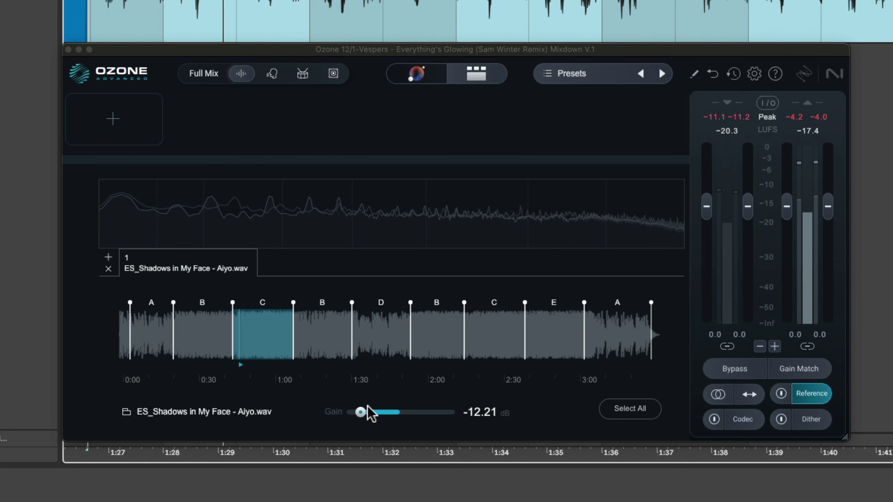
left_click_drag(360, 412, 364, 412)
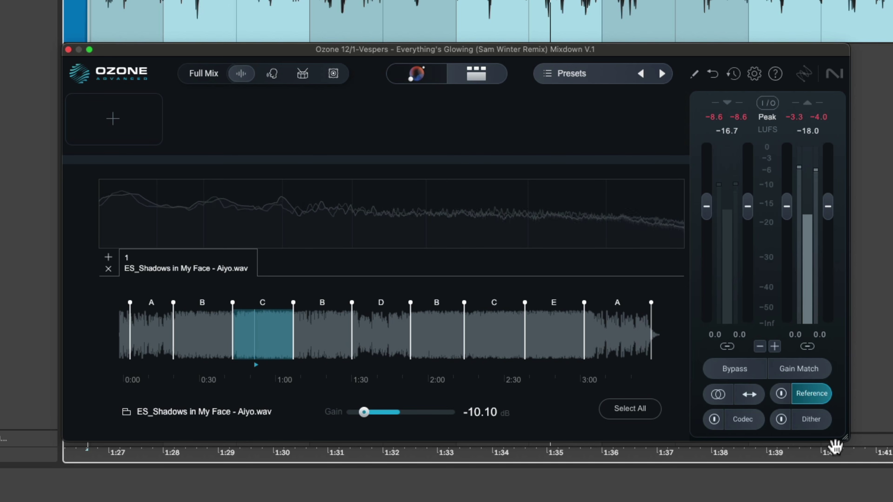
Switch playback between the mix and the reference track to compare them by ear.
left_click(780, 394)
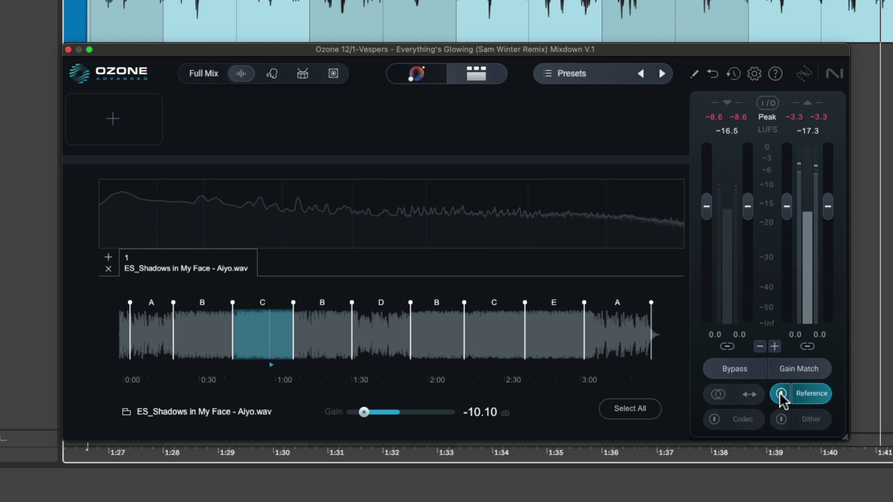
left_click(780, 395)
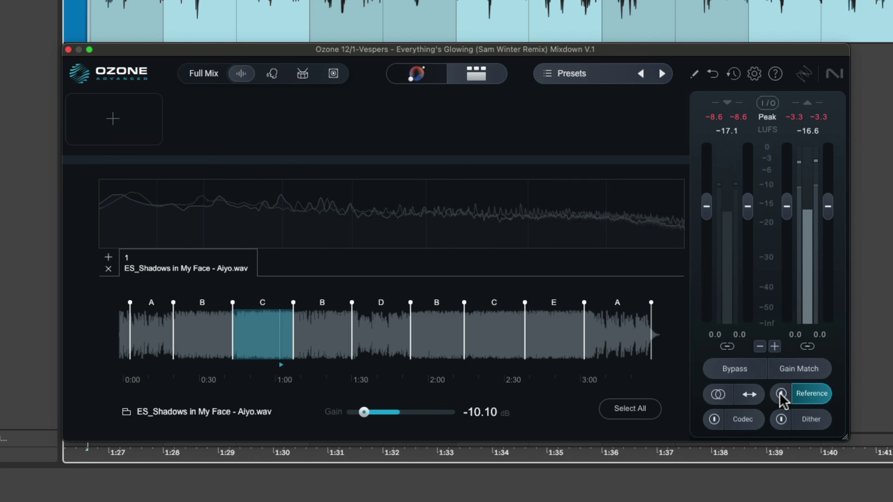
left_click(780, 395)
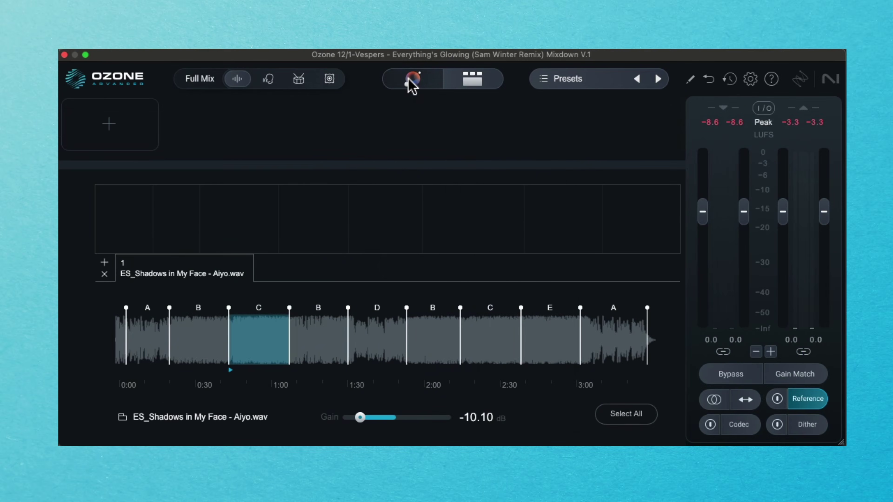
Start a Custom assistant setup and choose Future Bass from the favourite targets.
left_click(410, 81)
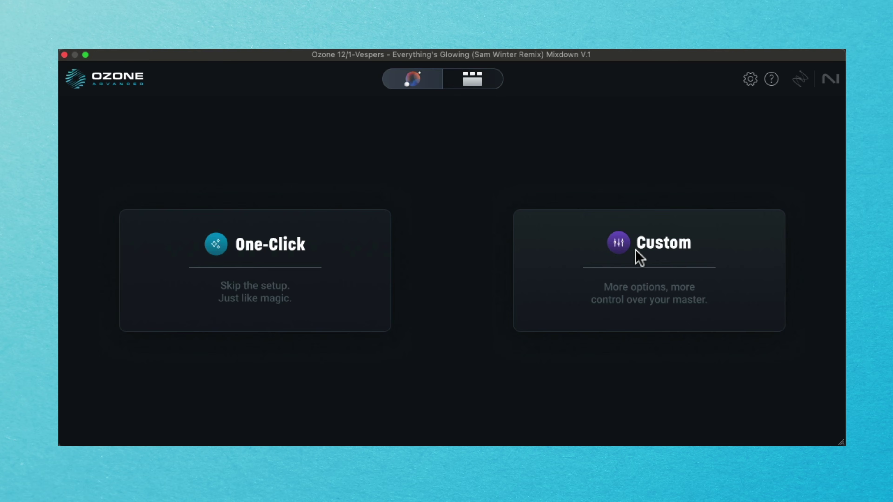
left_click(639, 258)
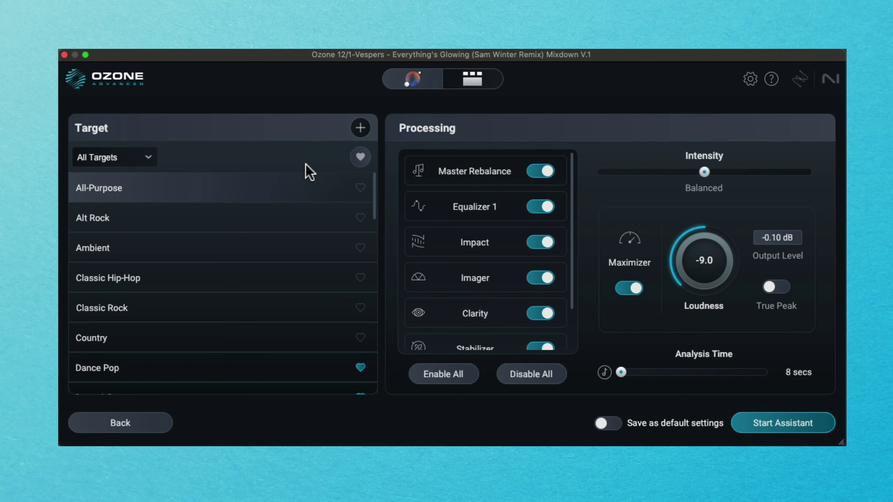
left_click(360, 158)
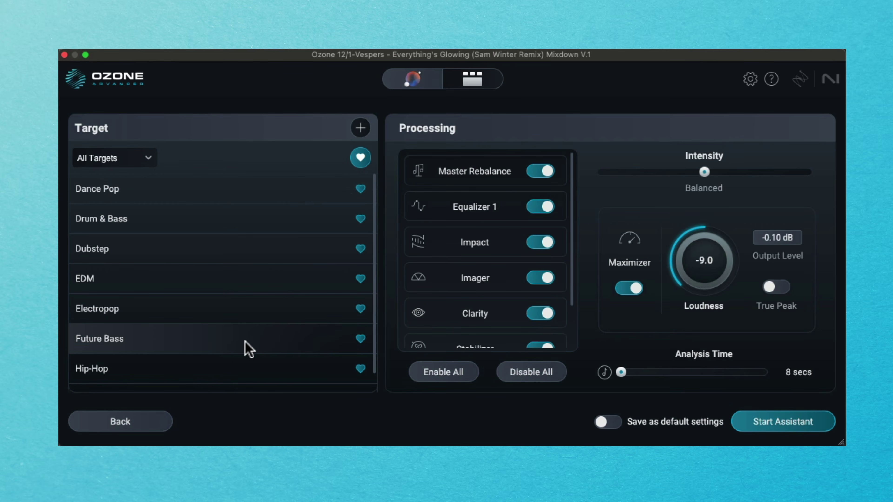
left_click(245, 349)
scroll(245, 349, "down", 1)
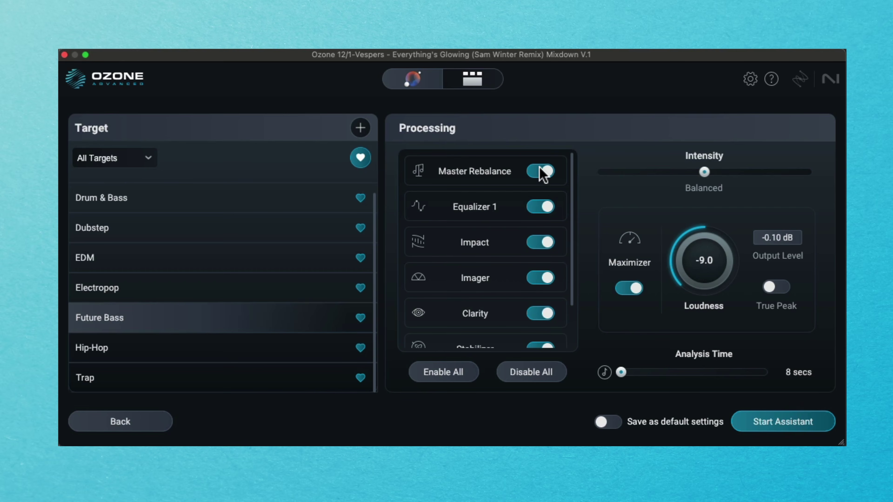
Turn off Master Rebalance, Clarity and Stabilizer in the assistant's processing, with Intensity at Balanced.
left_click(541, 172)
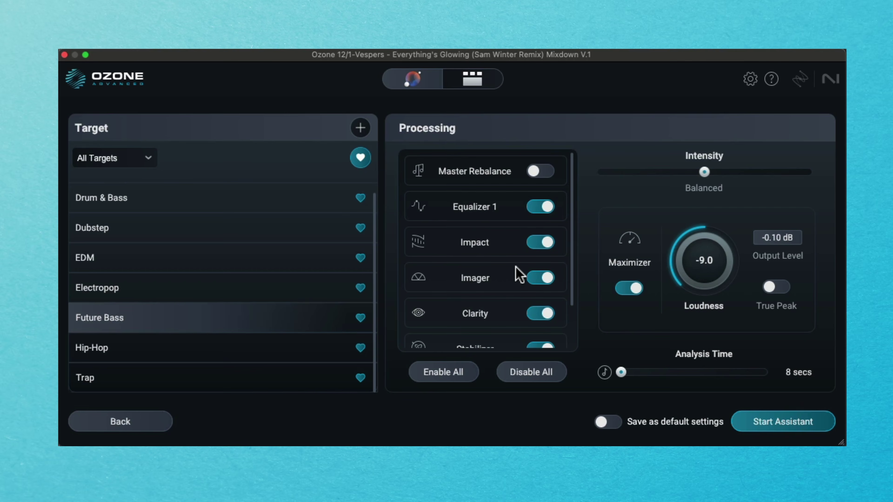
left_click(535, 317)
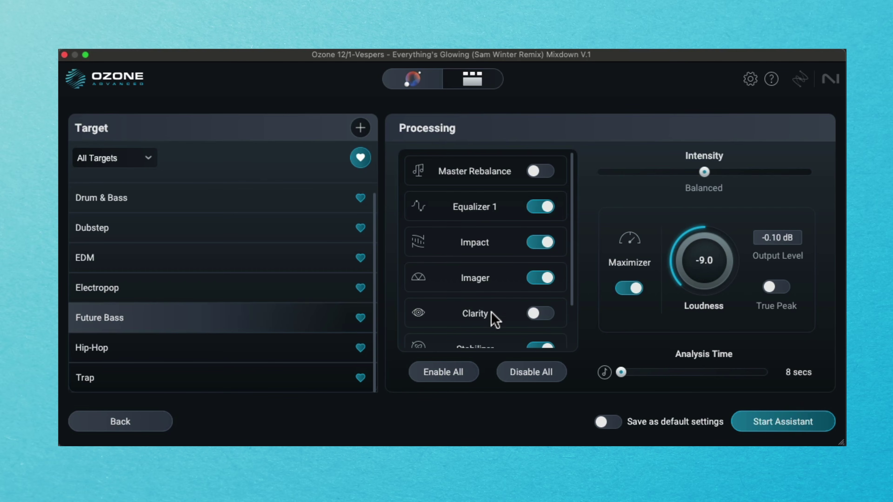
scroll(494, 319, "down", 3)
left_click(537, 296)
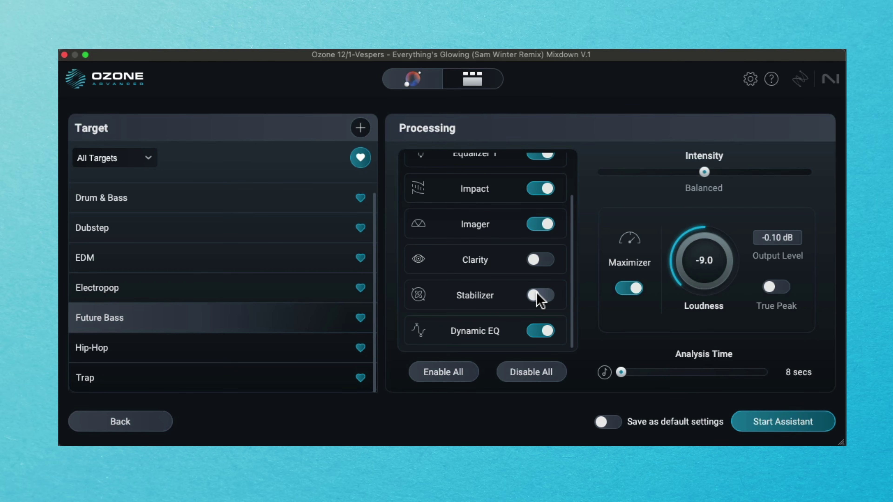
scroll(473, 273, "up", 3)
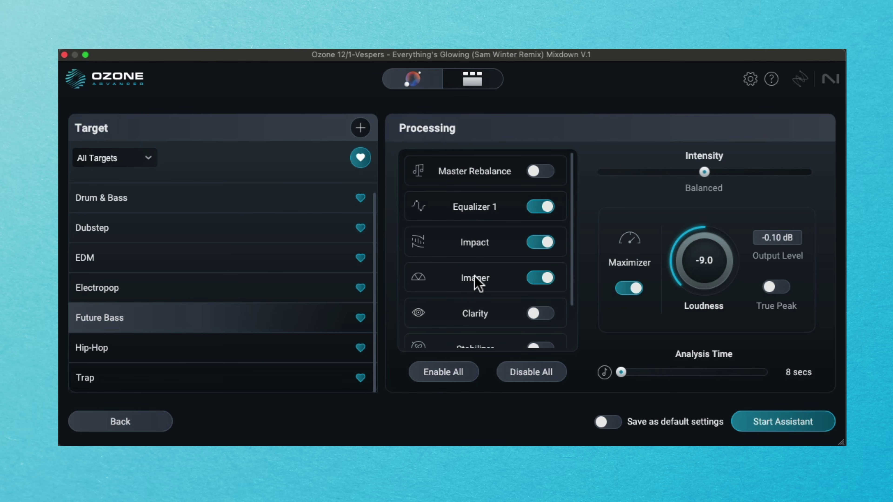
scroll(475, 278, "down", 3)
scroll(474, 265, "up", 3)
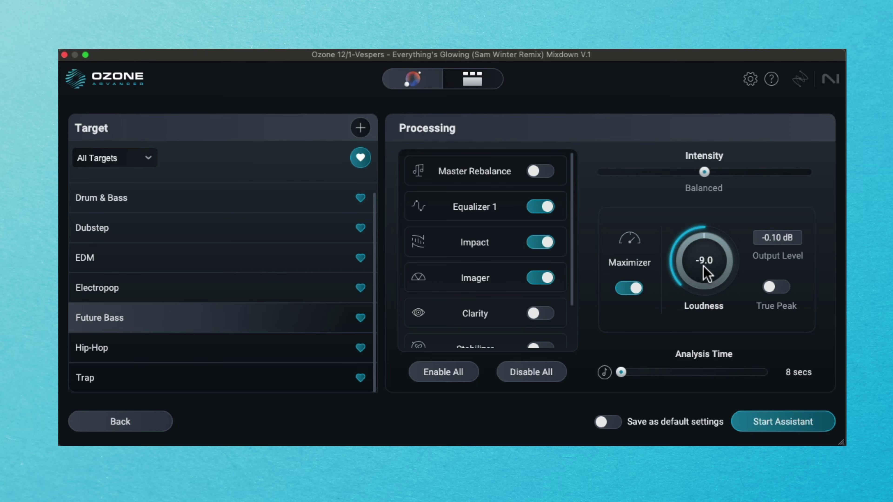
mouse_move(704, 172)
left_mouse_down()
mouse_move(595, 171)
mouse_move(811, 172)
mouse_move(703, 172)
left_mouse_up()
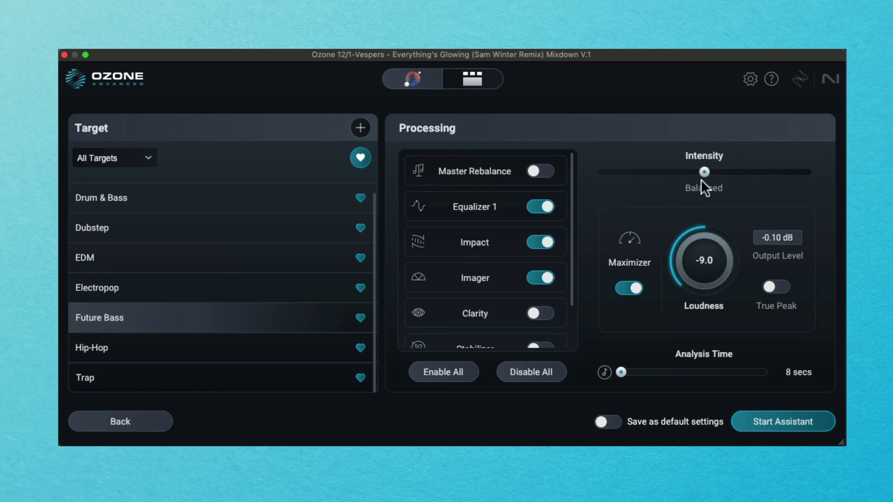
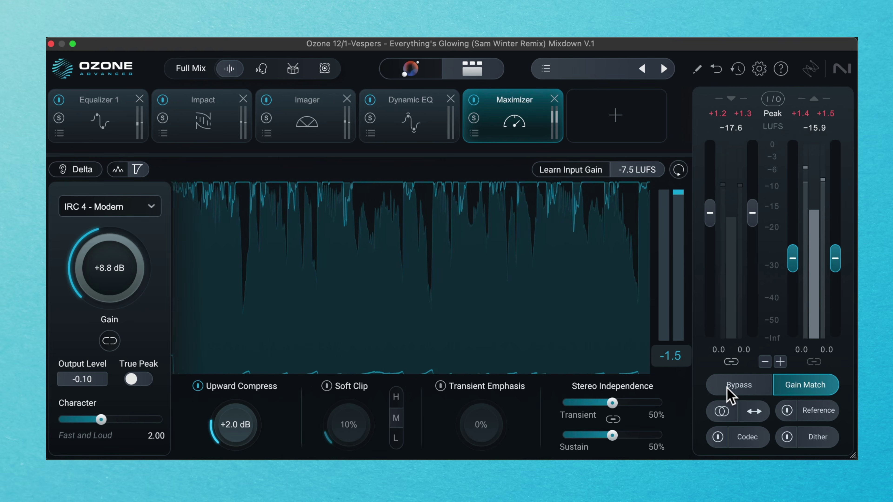
Switch to the reference track and back during playback to compare it with the processed master.
left_click(786, 412)
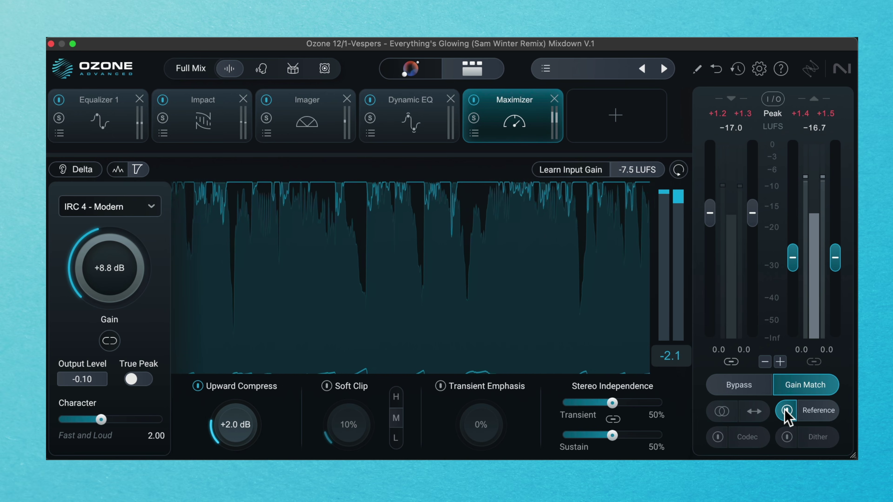
left_click(786, 412)
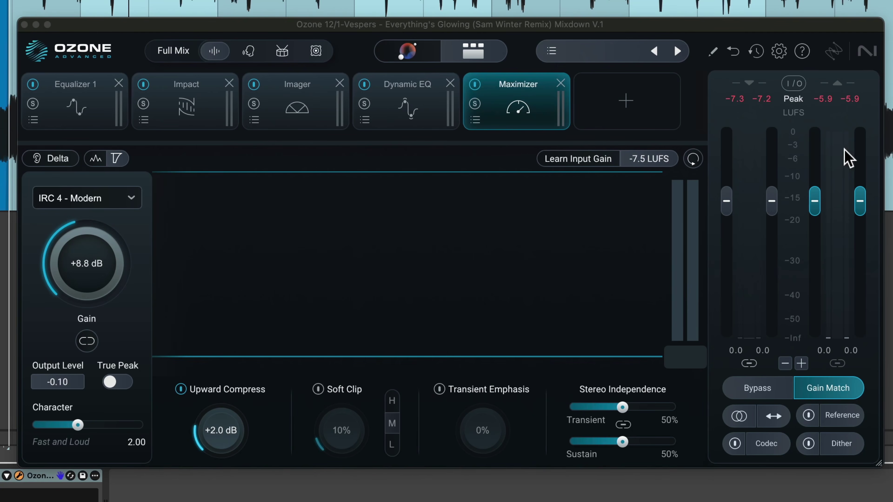
Bypass the Maximizer, Dynamic EQ, Imager and Impact modules, and show the Equalizer 1 settings.
left_click(475, 83)
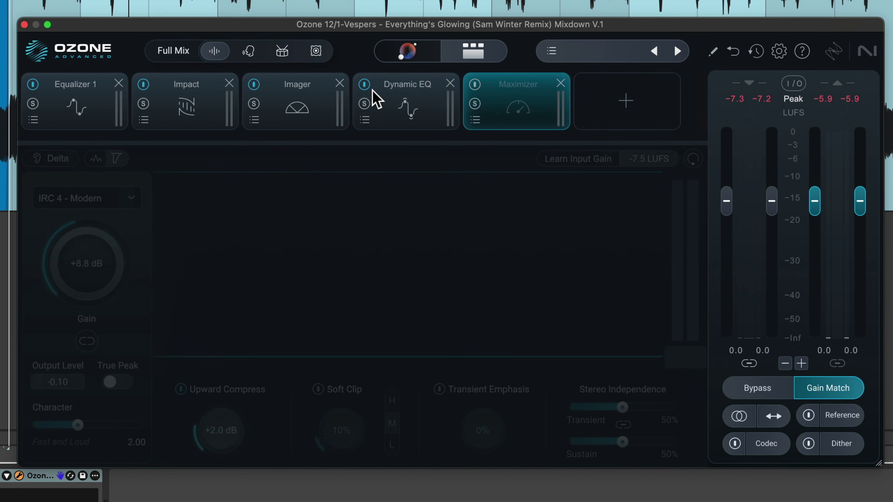
left_click(255, 85)
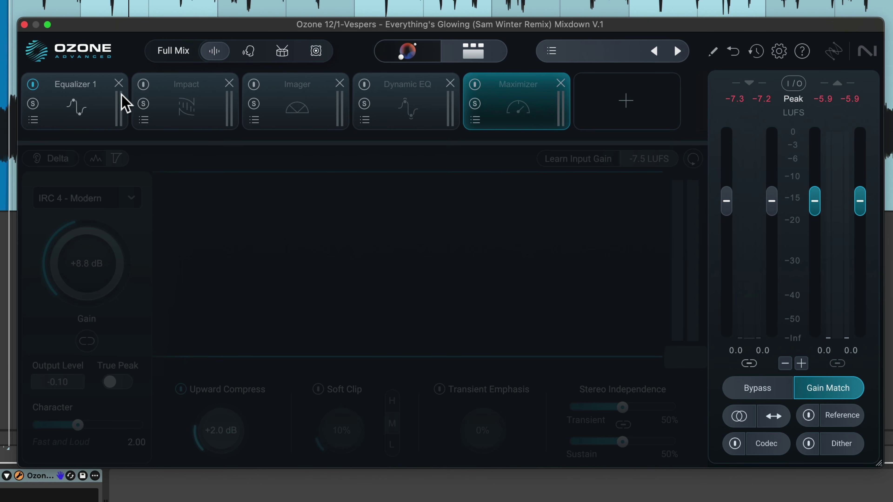
left_click(71, 110)
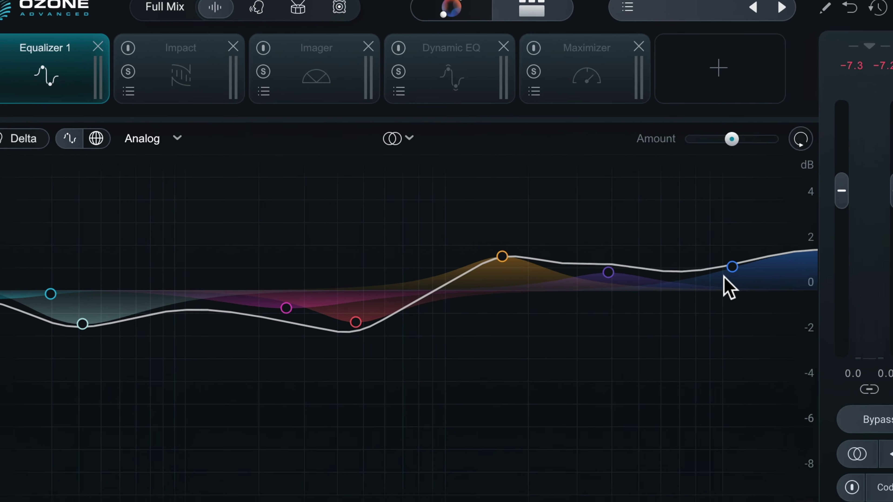
Set the gain of the equalizer's high shelf band to -1 dB.
left_click(732, 267)
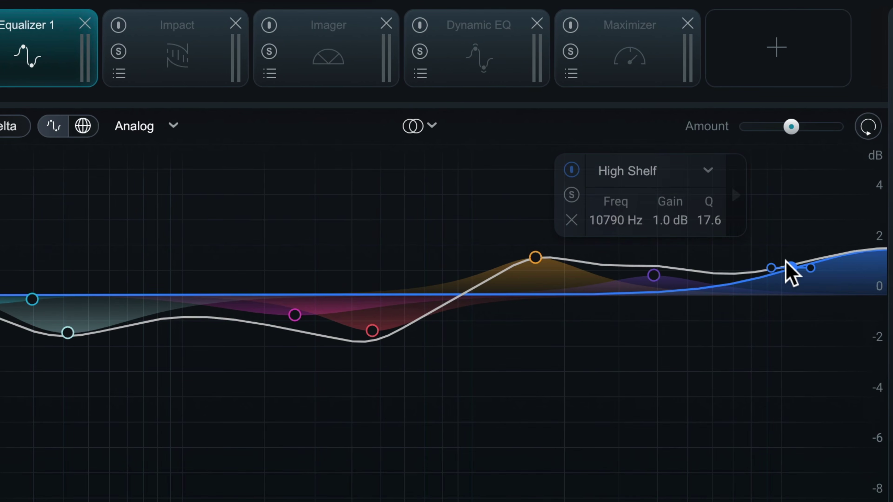
double_click(667, 221)
type("-1")
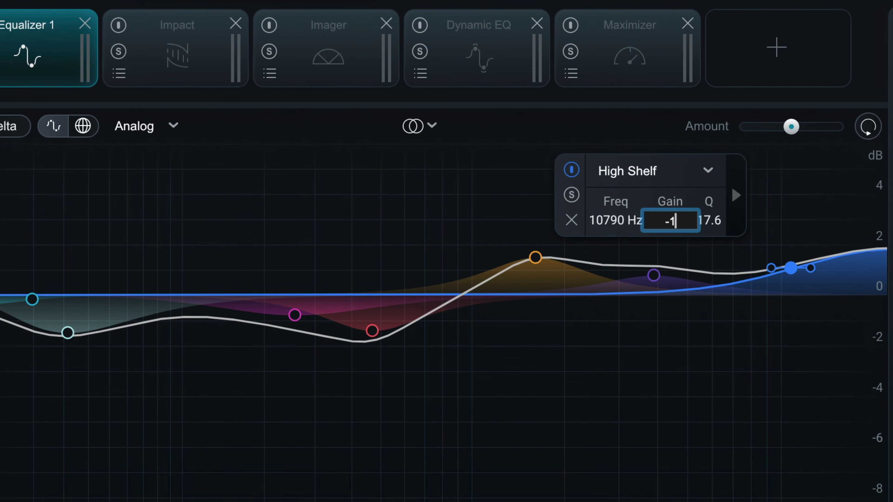
key("Return")
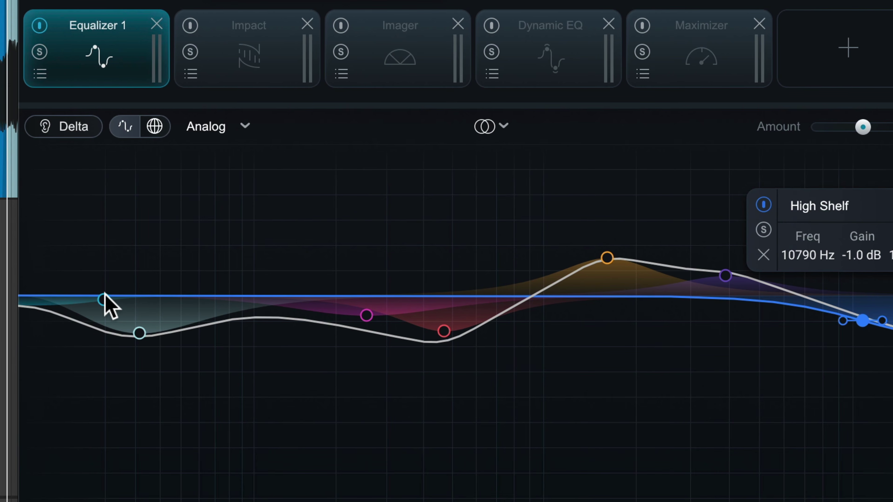
Raise the equalizer's low shelf band to about 0.6 dB and set its frequency to 100 Hz.
left_click_drag(104, 295, 329, 286)
double_click(284, 231)
type("100")
key("Return")
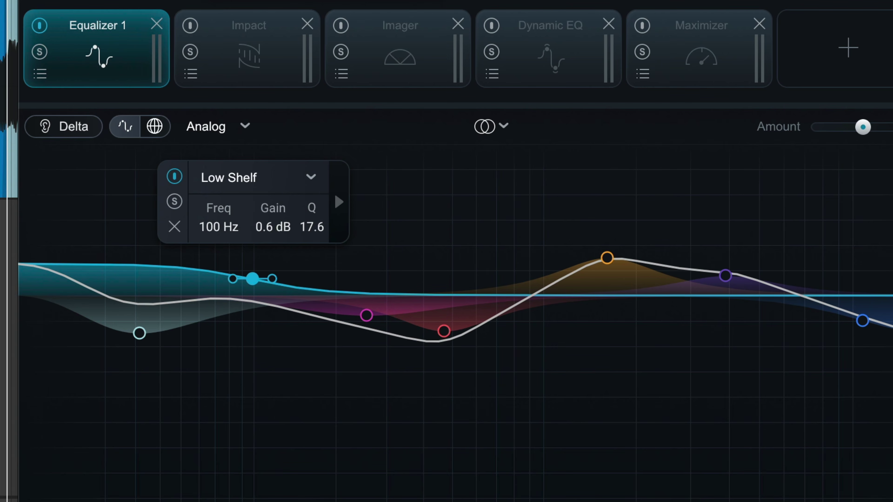
Set the gain of the equalizer's low shelf band to 1 dB.
double_click(269, 227)
type("1")
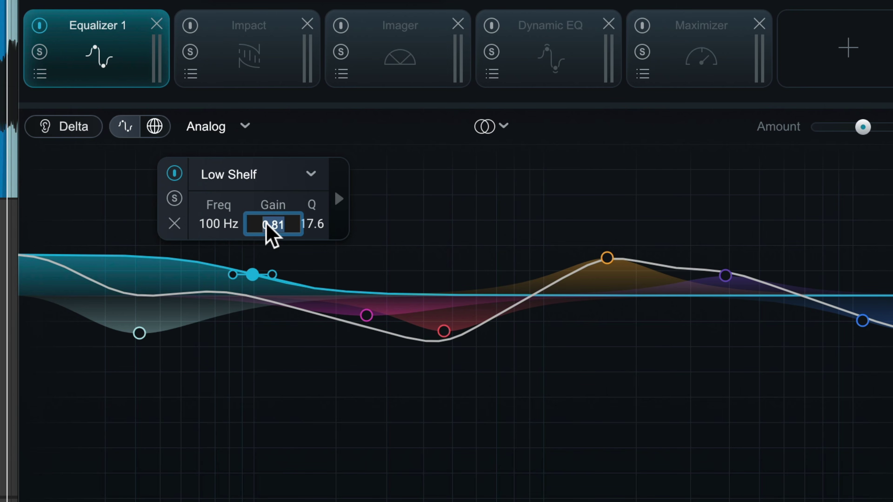
key("Return")
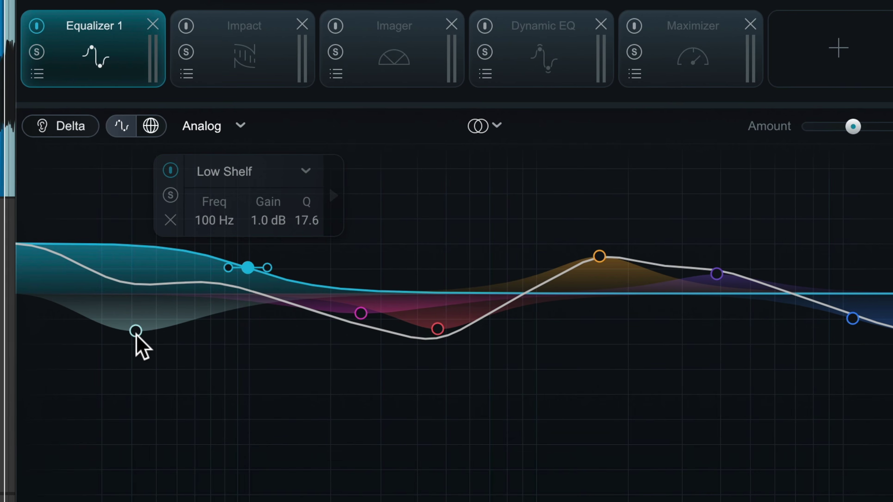
Delete the equalizer's 32 Hz and 258 Hz bell bands, soloing the 258 Hz band to hear it before removing it.
left_click(106, 310)
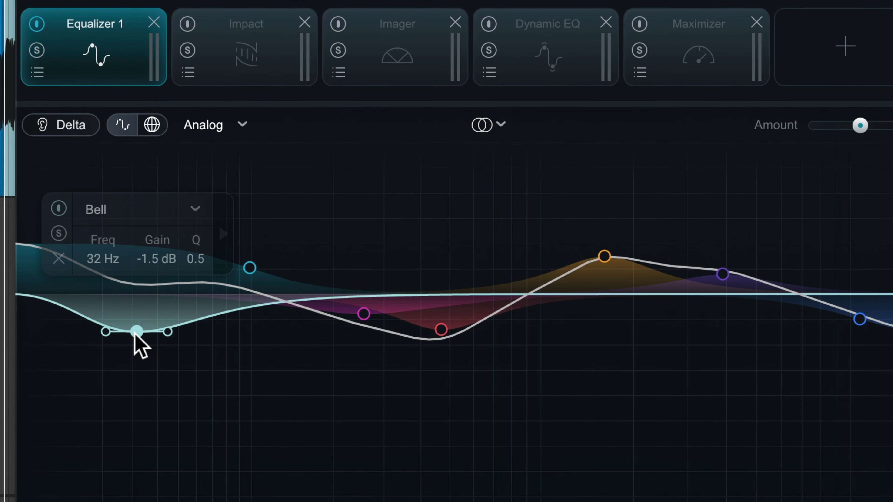
left_click(59, 259)
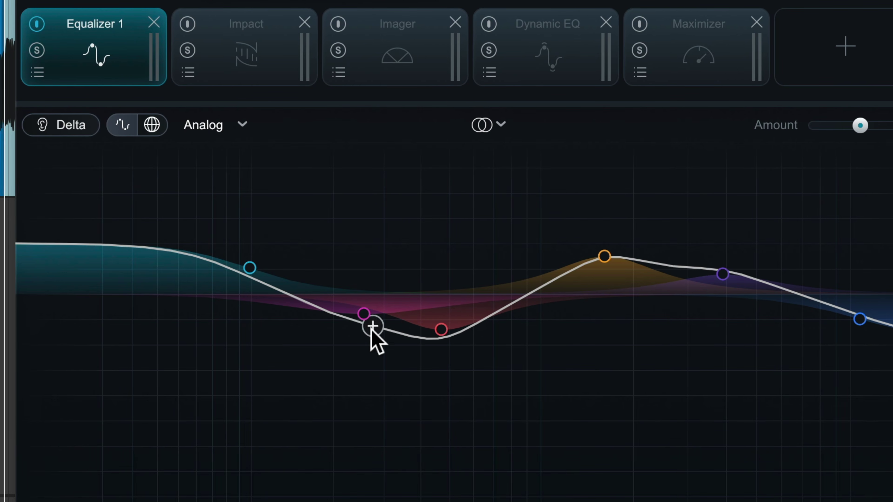
mouse_move(364, 312)
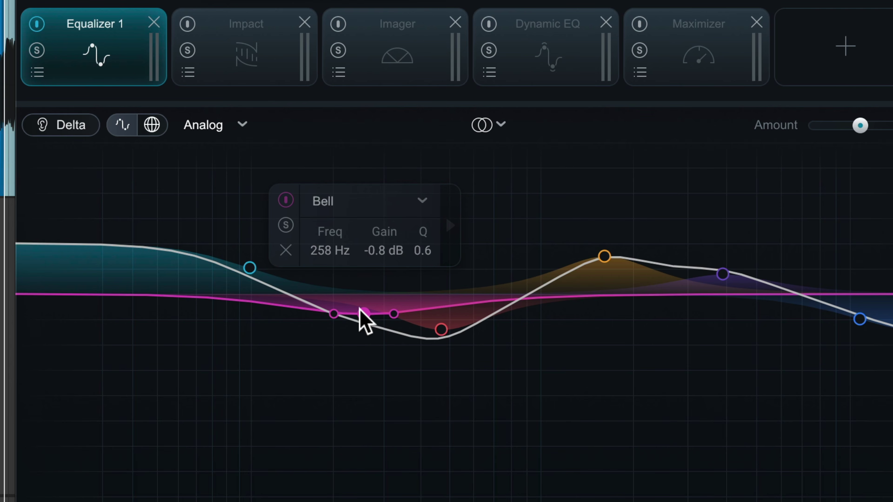
left_click(286, 225)
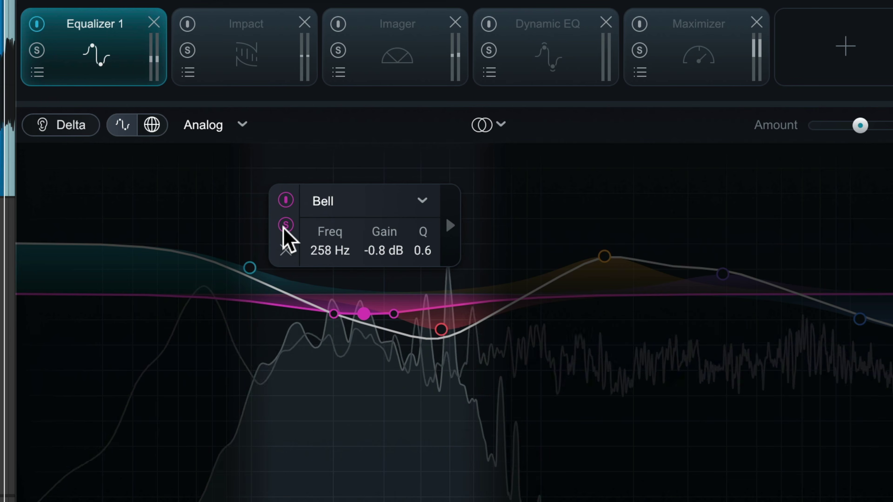
left_click(285, 250)
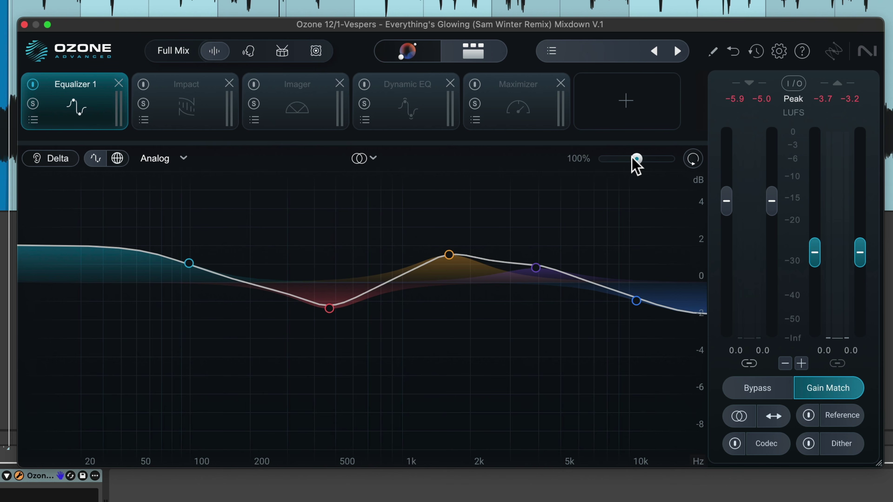
Reduce the equalizer's overall amount well below 100% while listening to the track.
left_click_drag(634, 159, 603, 164)
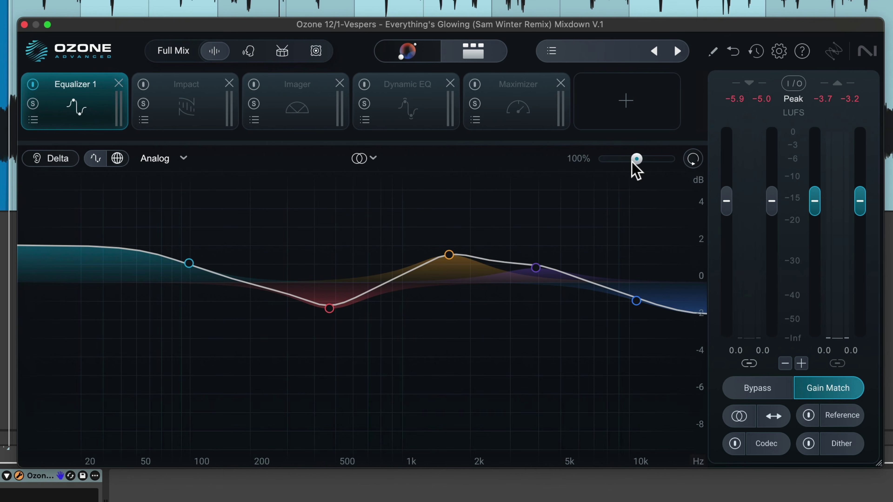
key("space")
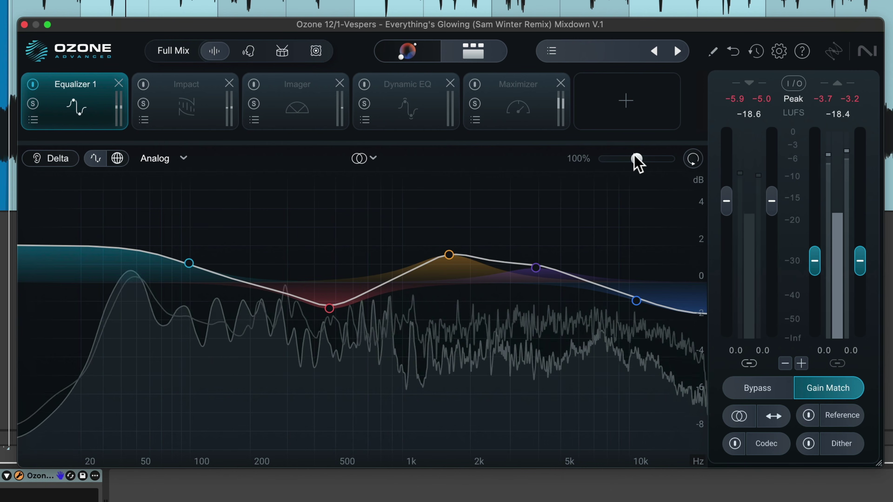
mouse_move(636, 160)
left_mouse_down()
mouse_move(611, 162)
mouse_move(663, 166)
mouse_move(610, 168)
mouse_move(619, 166)
left_mouse_up()
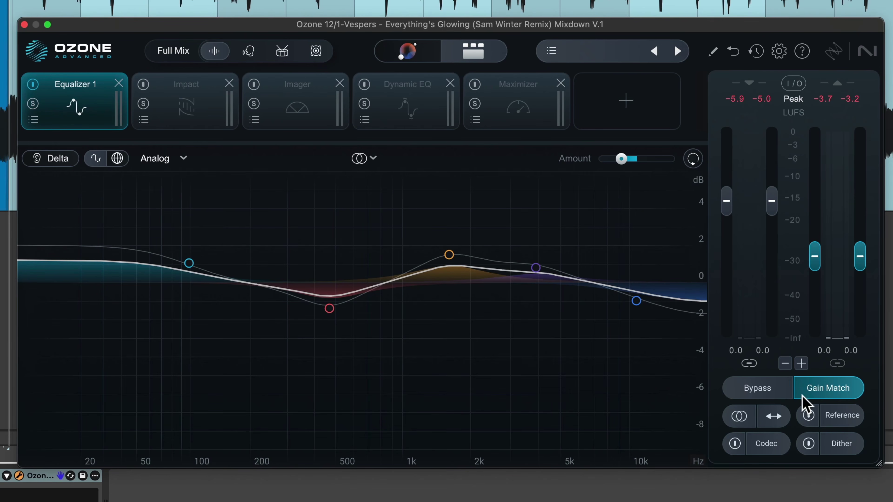
Check the I/O meter's reference options, and set the spectrum type to Critical and its average time to 10 secs in the plug-in options.
left_click(793, 84)
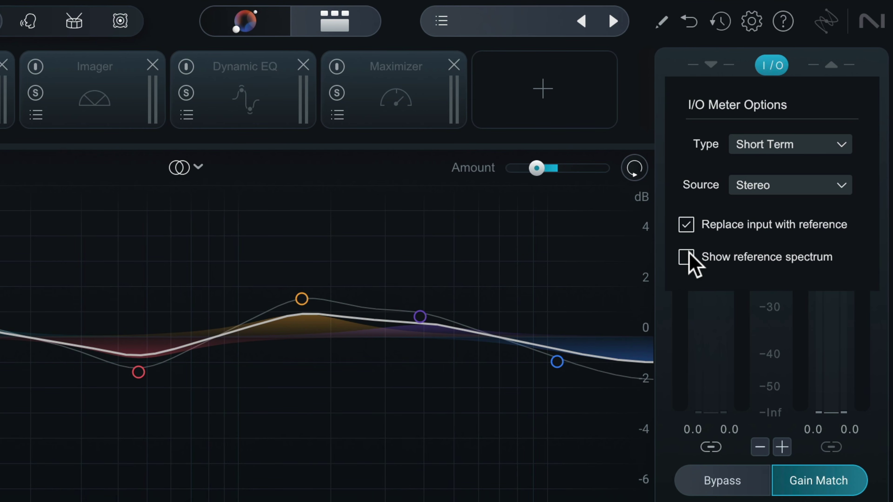
left_click(771, 66)
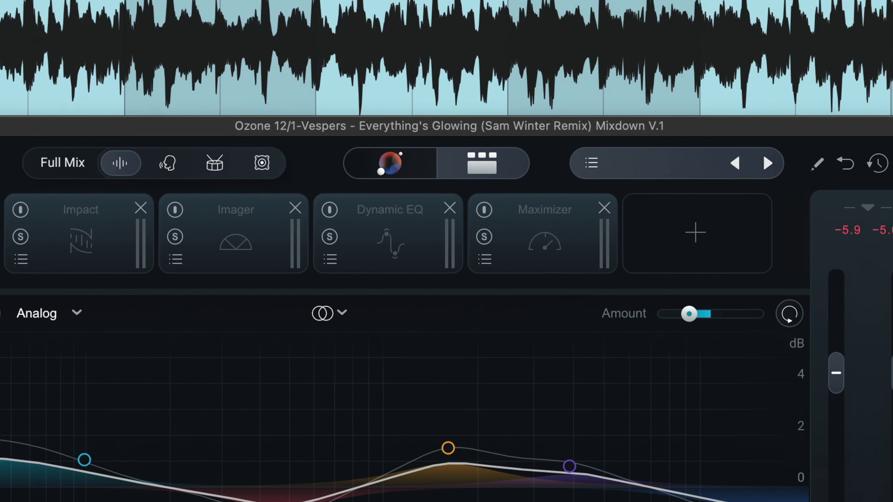
left_click(751, 21)
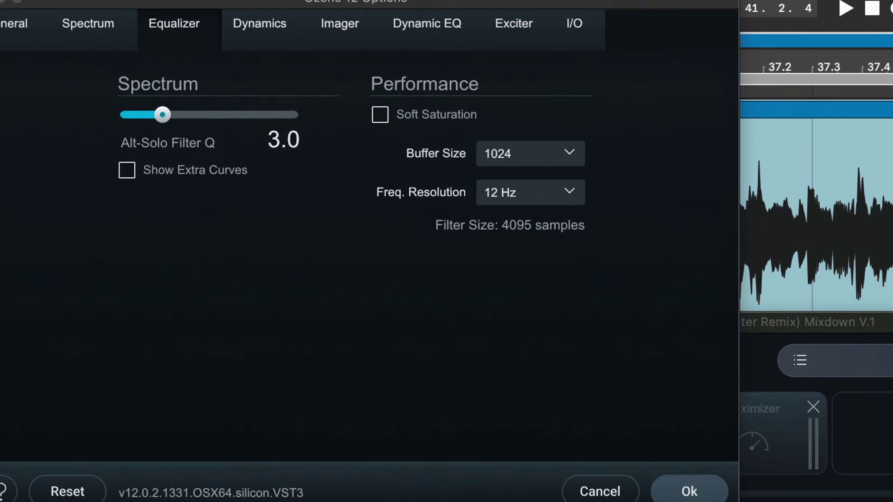
left_click(114, 50)
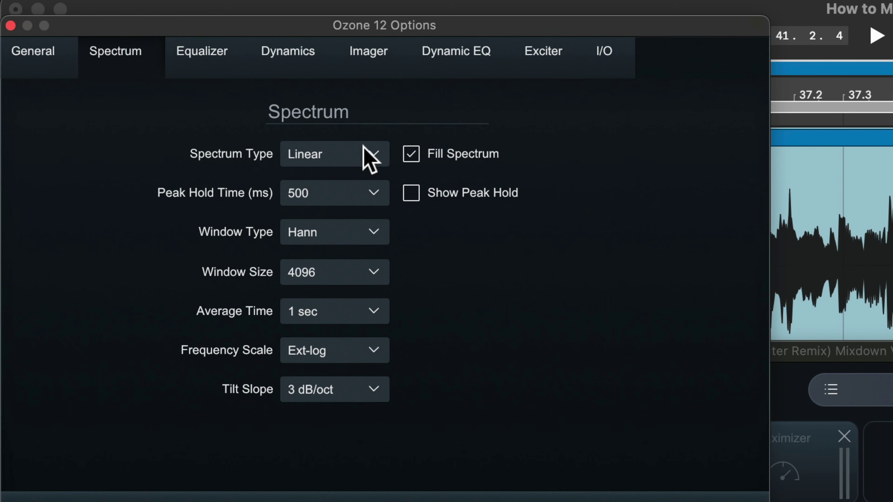
left_click(363, 161)
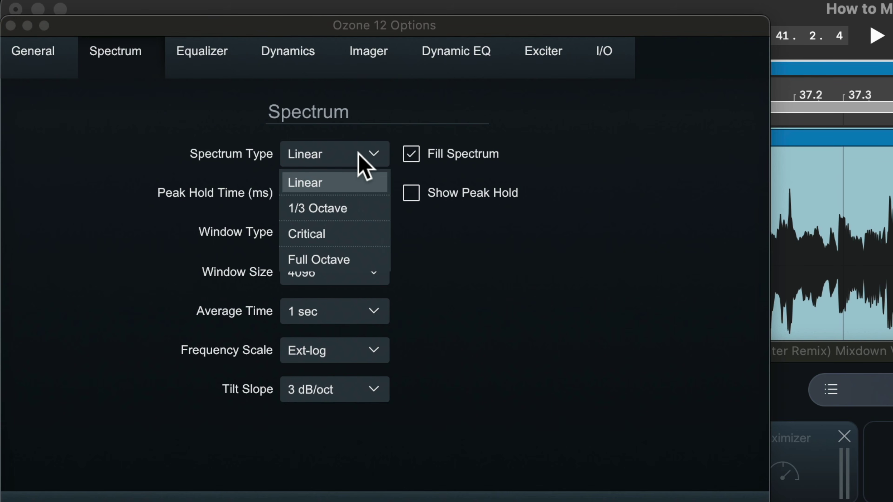
left_click(346, 234)
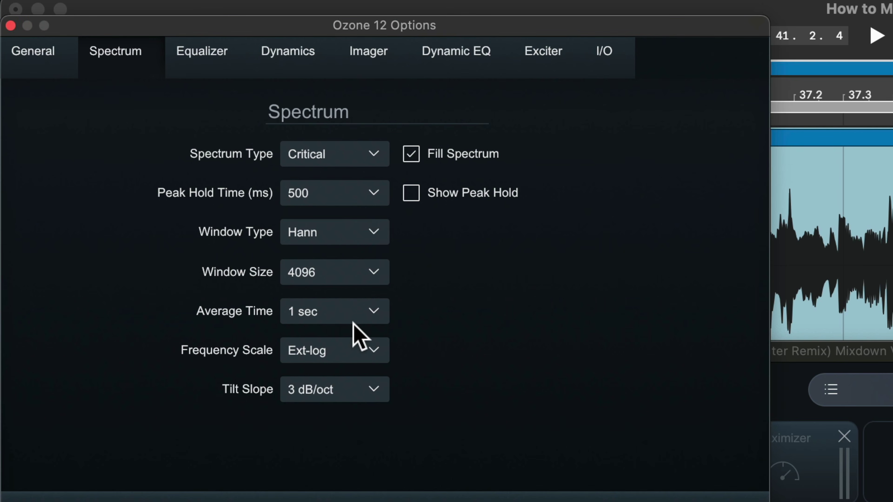
left_click(356, 308)
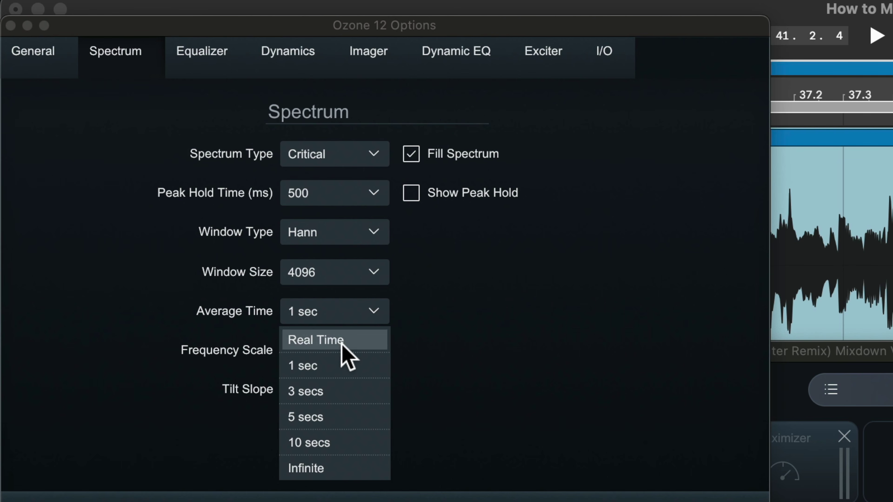
left_click(349, 442)
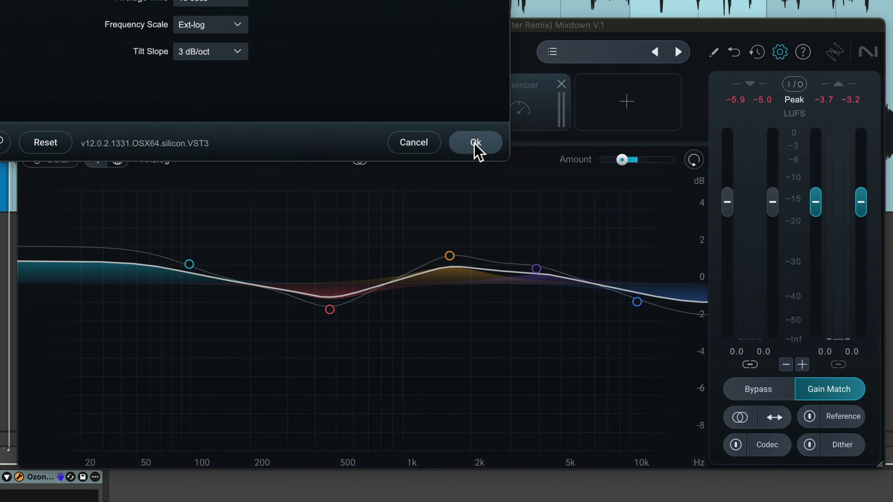
left_click(477, 145)
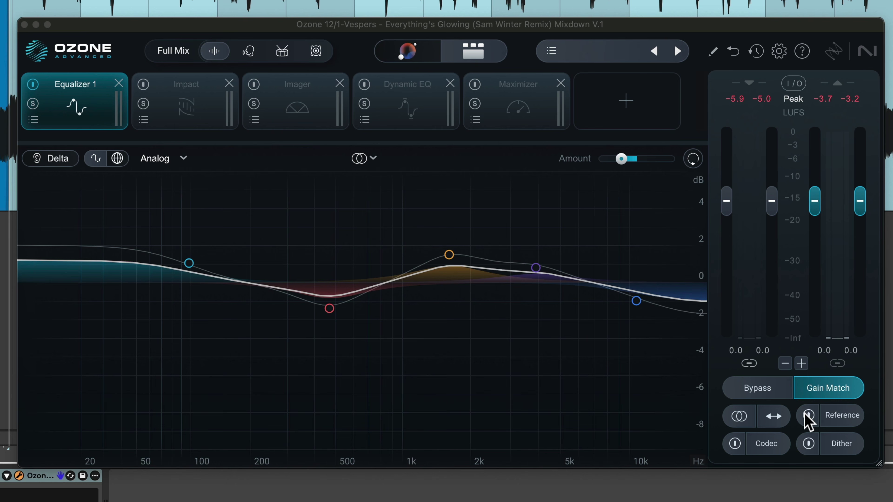
Play the master and switch to the reference track to compare their averaged spectra.
key("space")
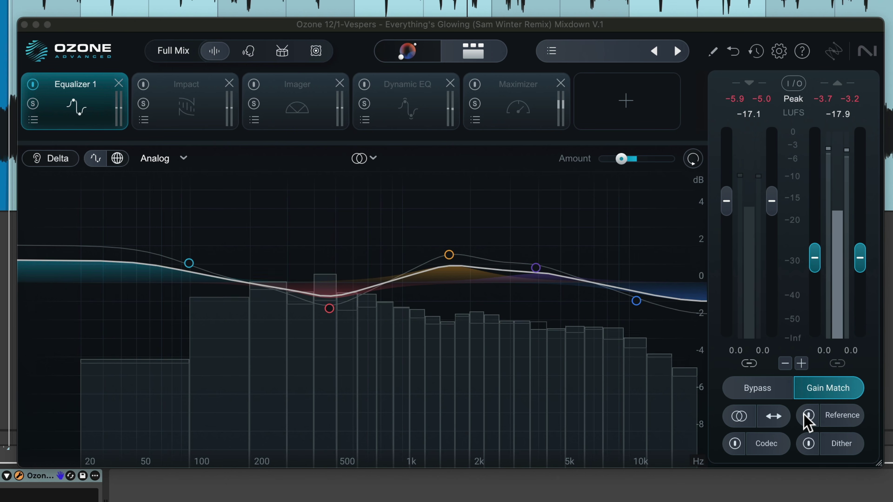
left_click(805, 415)
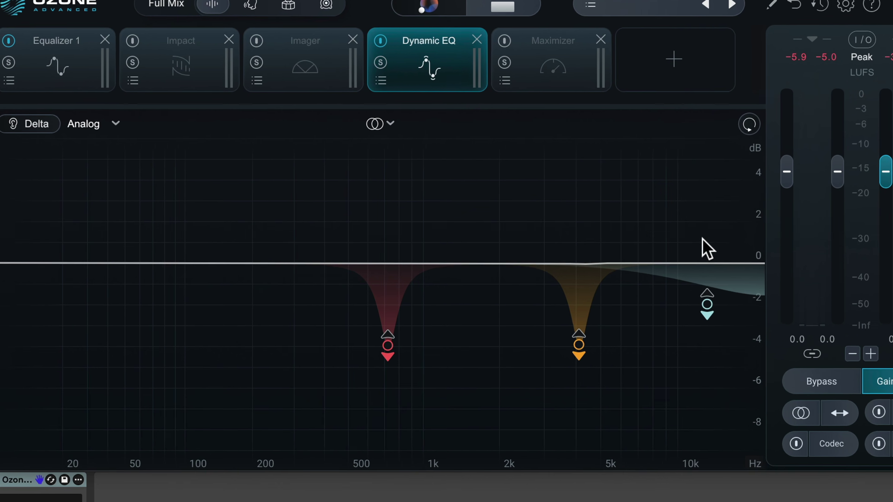
Play the track and solo the Dynamic EQ's 740 Hz and 4149 Hz bell bands one after the other to hear what each affects.
key("space")
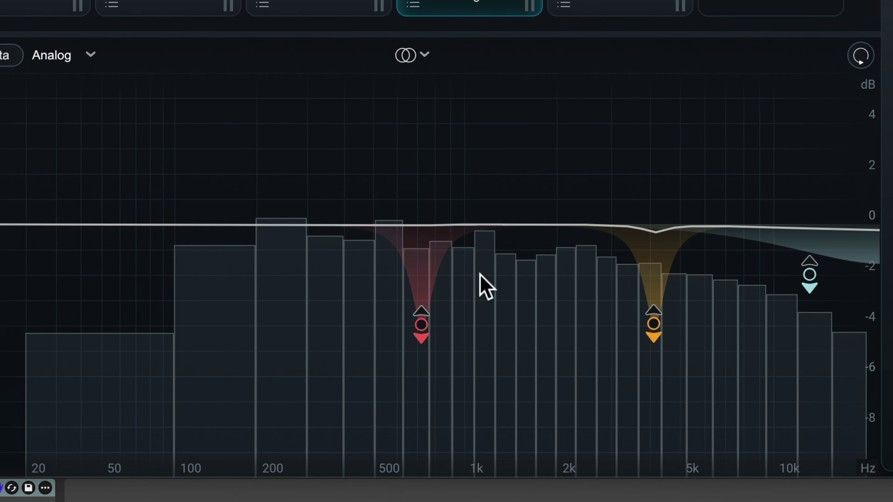
left_click(422, 323)
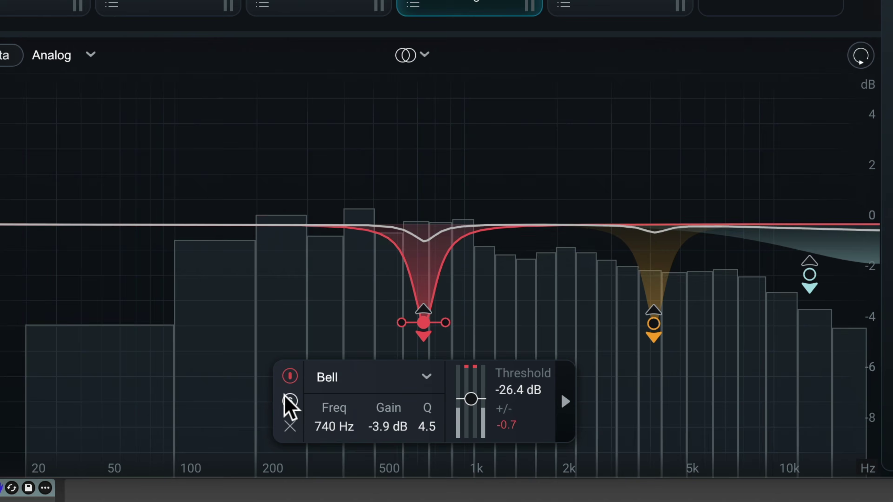
left_click(289, 401)
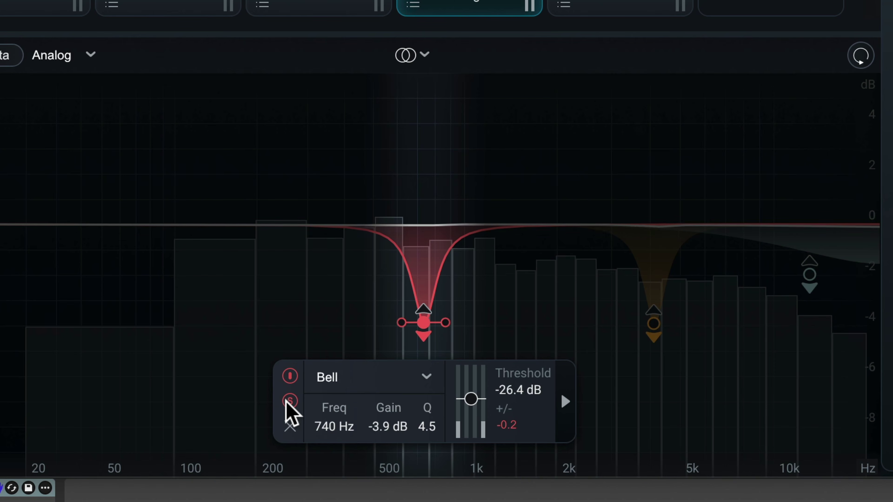
left_click(288, 402)
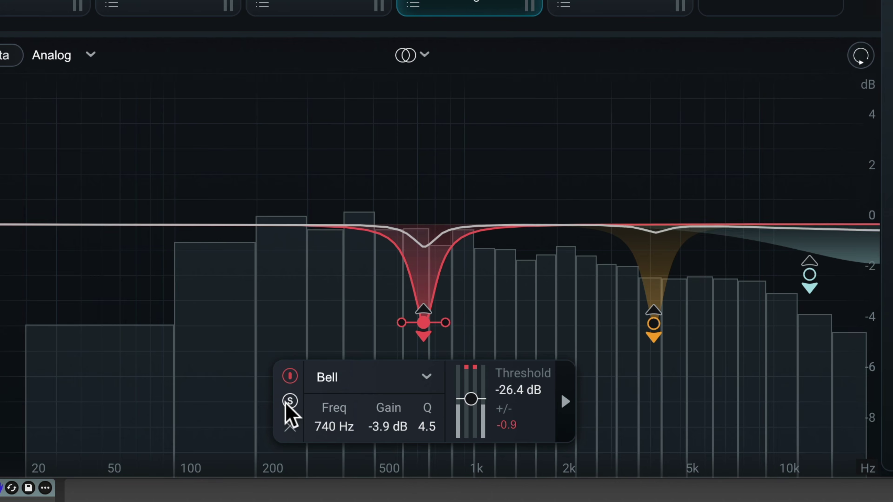
left_click(654, 324)
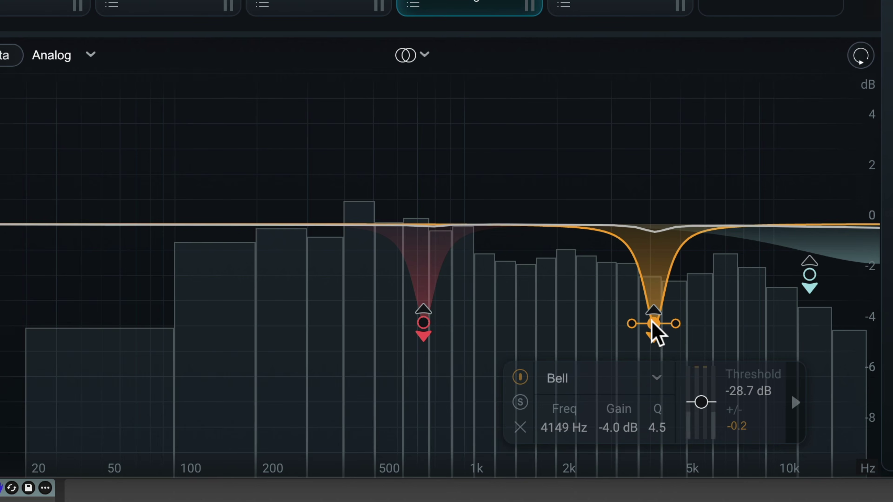
left_click(520, 402)
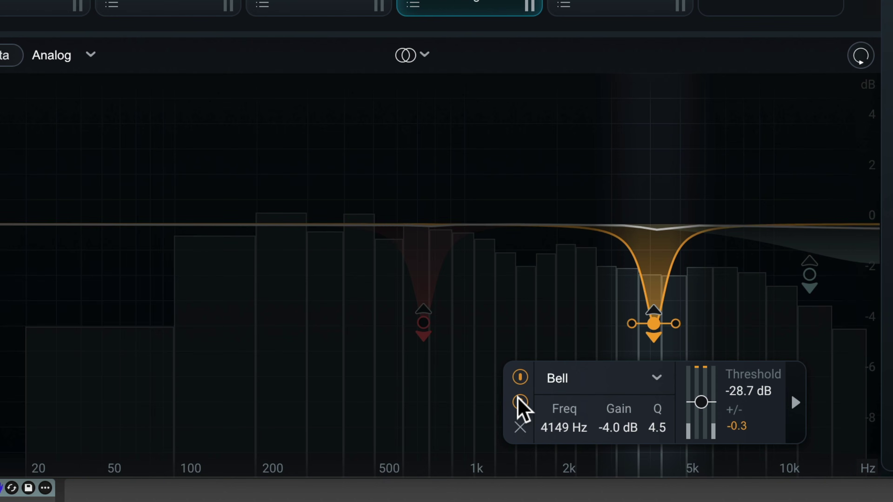
left_click(519, 402)
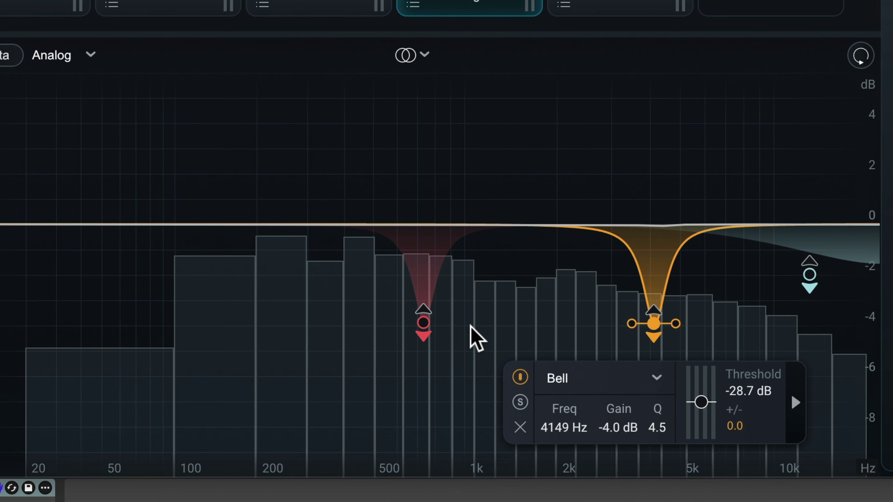
Set the frequency of the Dynamic EQ's lower bell band to 2000 Hz, and play the track with the 4149 Hz band selected.
left_click(473, 339)
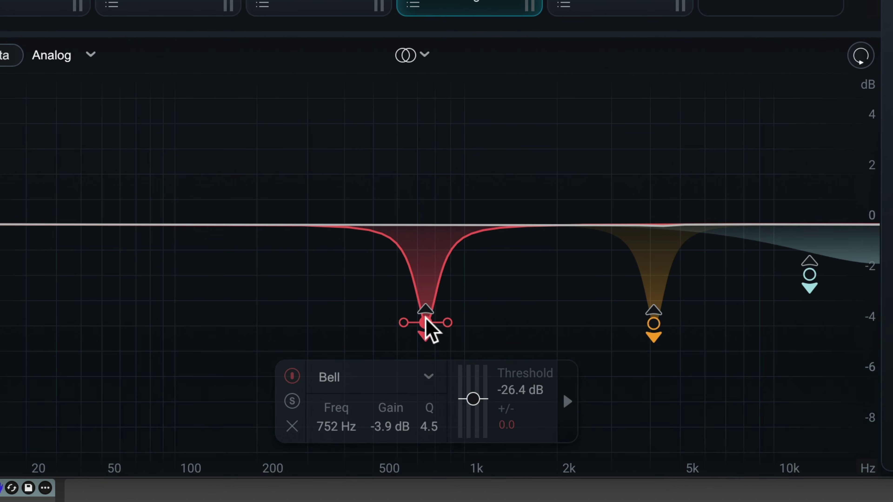
left_click(424, 321)
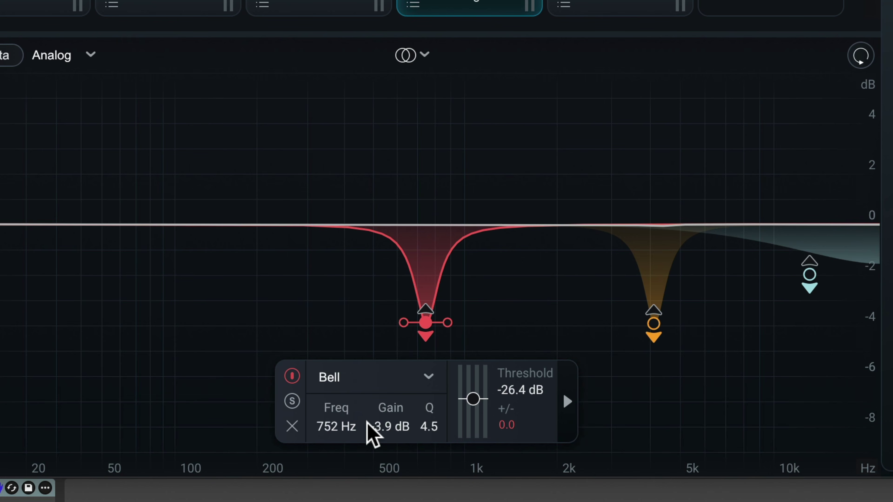
double_click(336, 422)
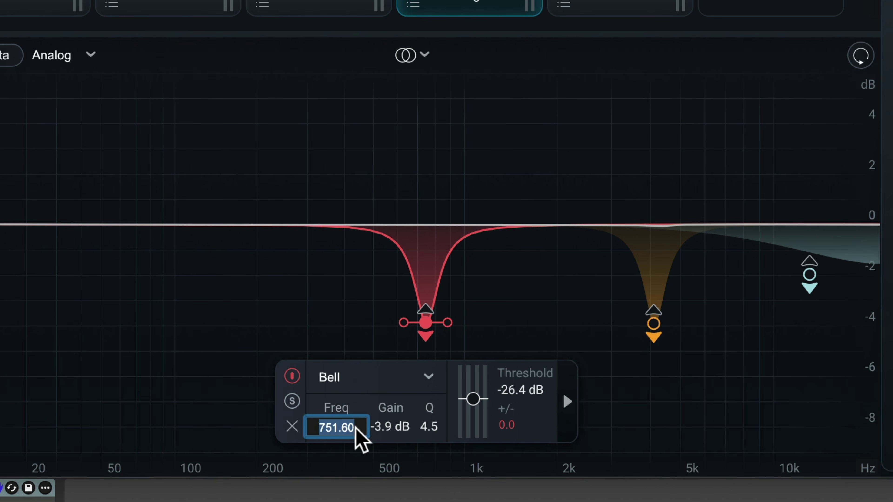
type("2000")
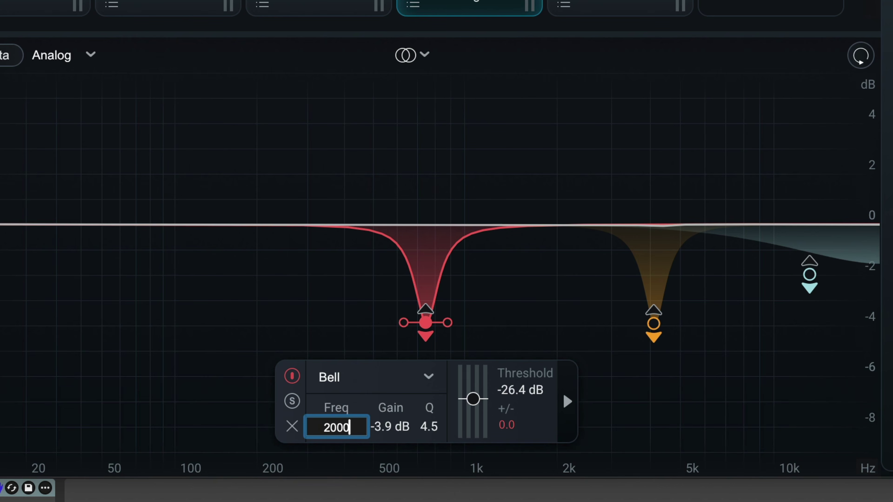
key("Return")
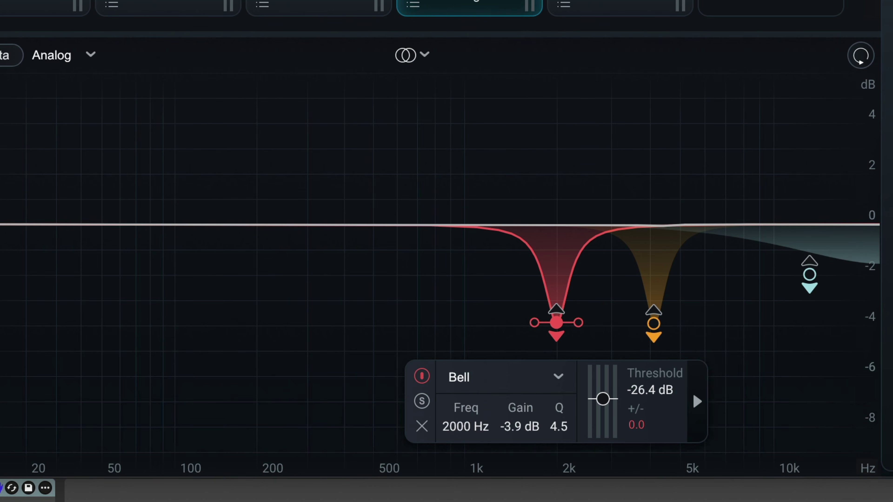
left_click(653, 323)
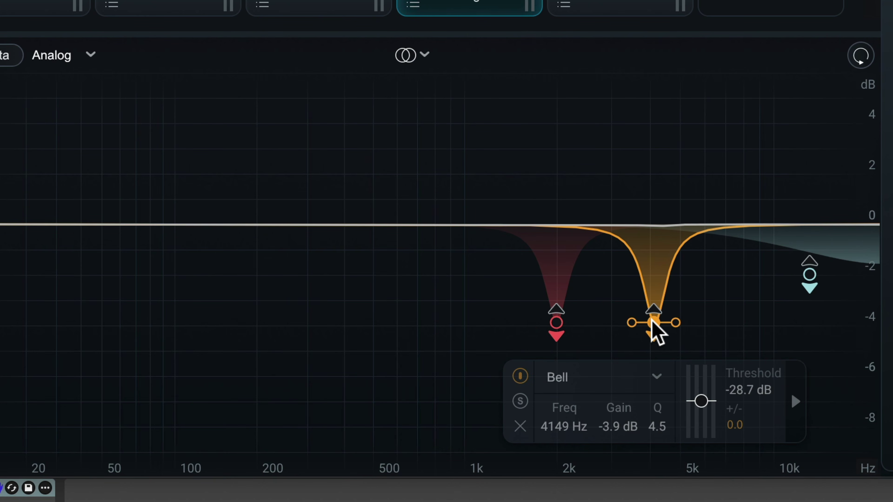
key("space")
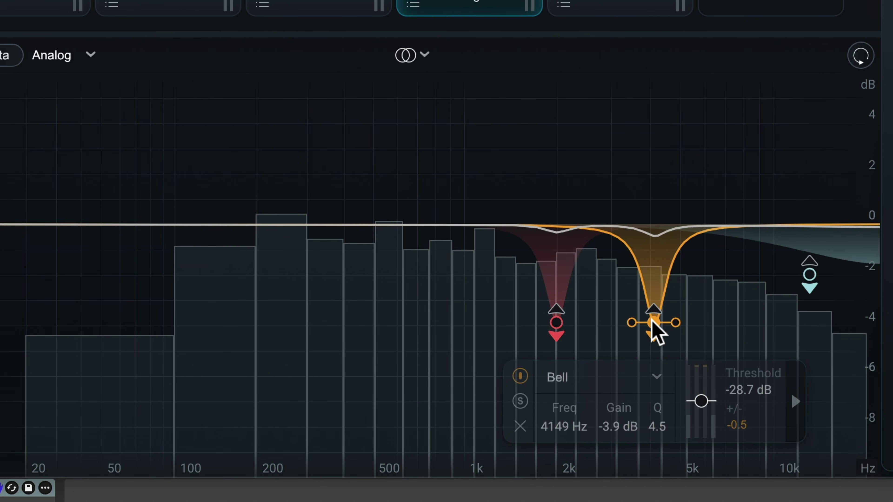
Solo the Dynamic EQ's 2000 Hz bell band during playback to hear what it affects, and check the Baxandall Treble band's settings.
left_click(556, 322)
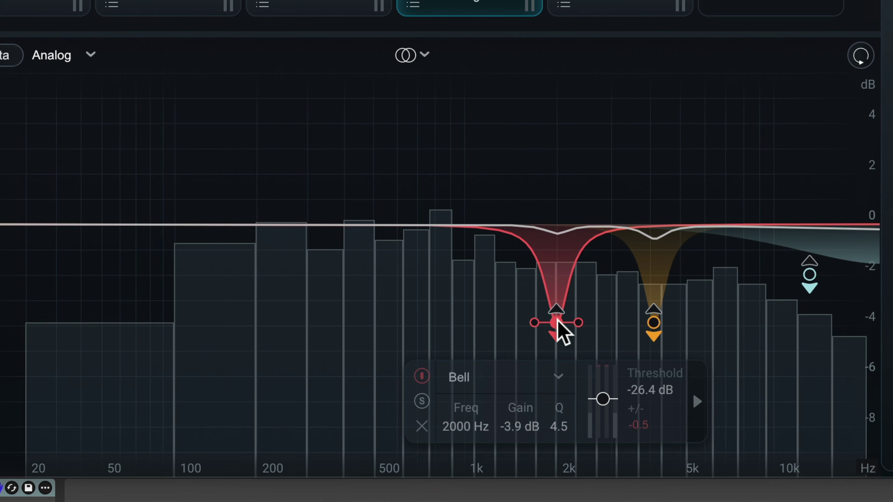
left_click(422, 401)
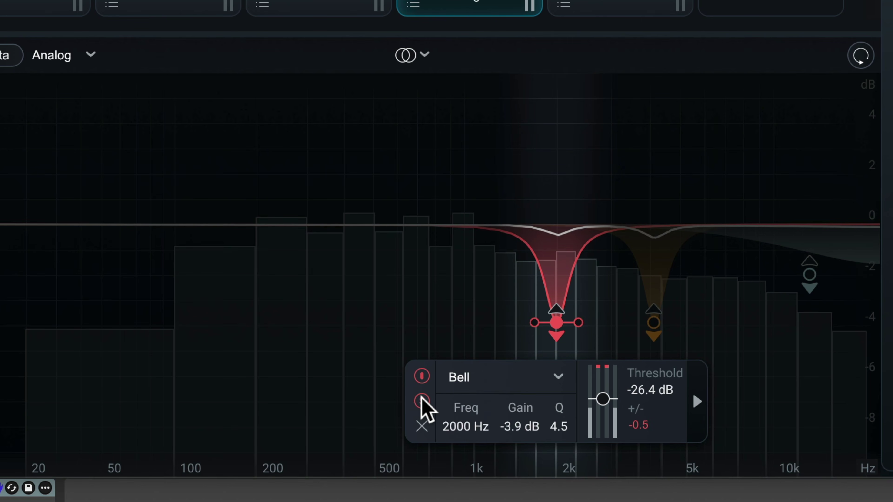
left_click(422, 401)
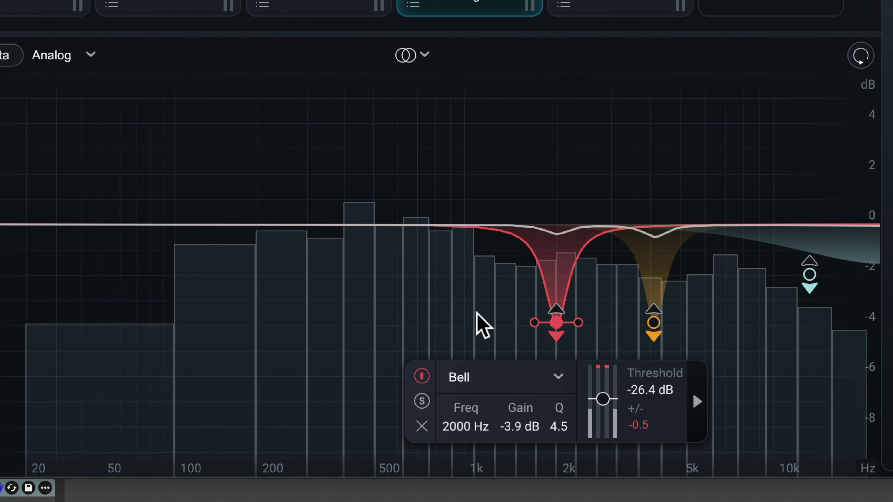
left_click(482, 324)
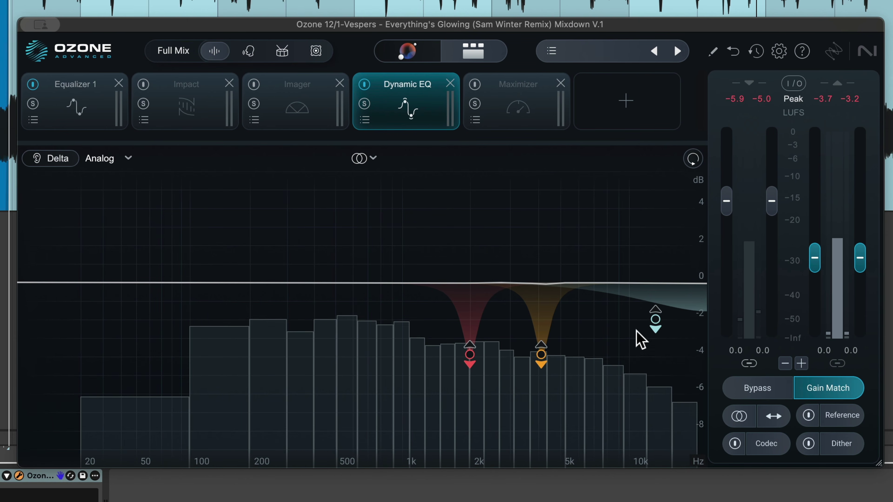
left_click(654, 319)
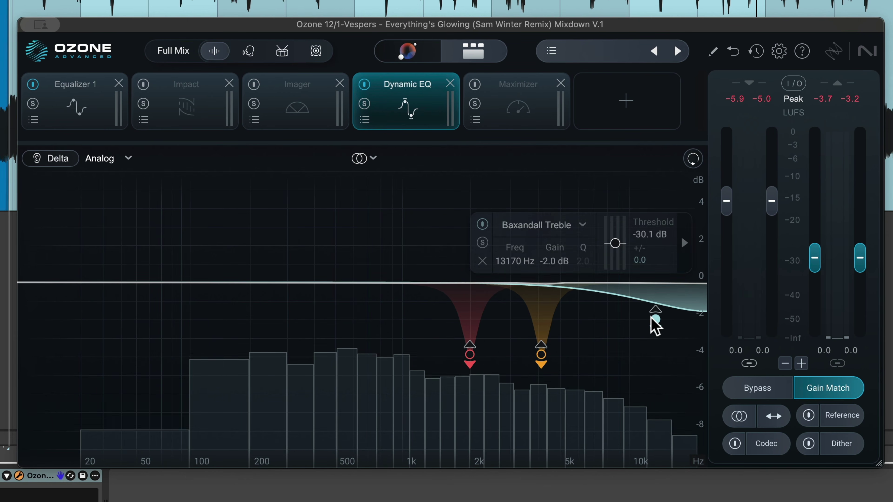
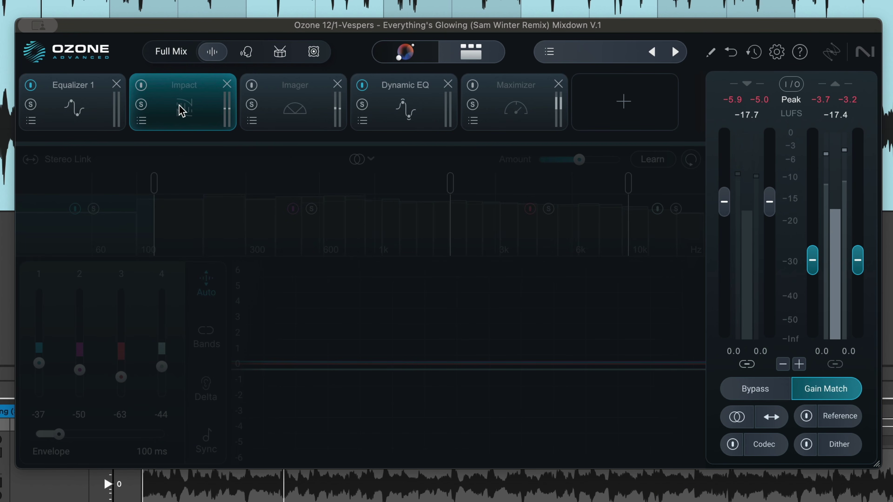
Enable the Impact module during playback and compare the master with the reference track.
left_click(142, 86)
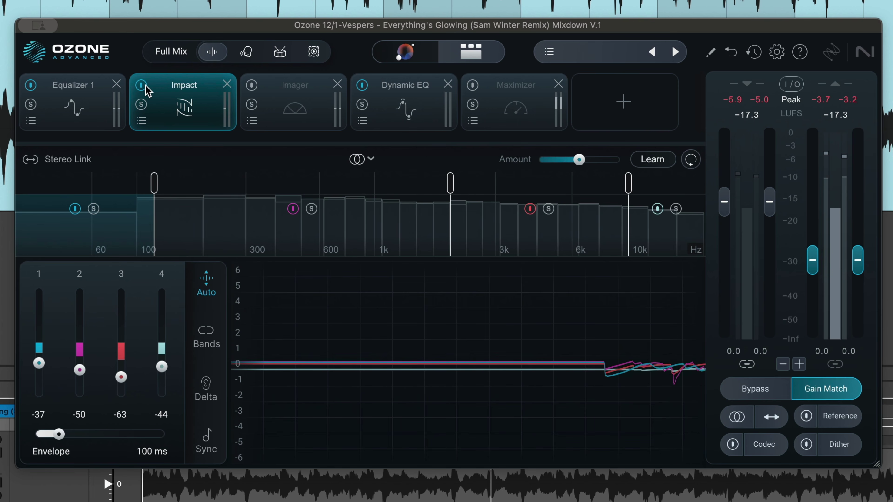
left_click(806, 418)
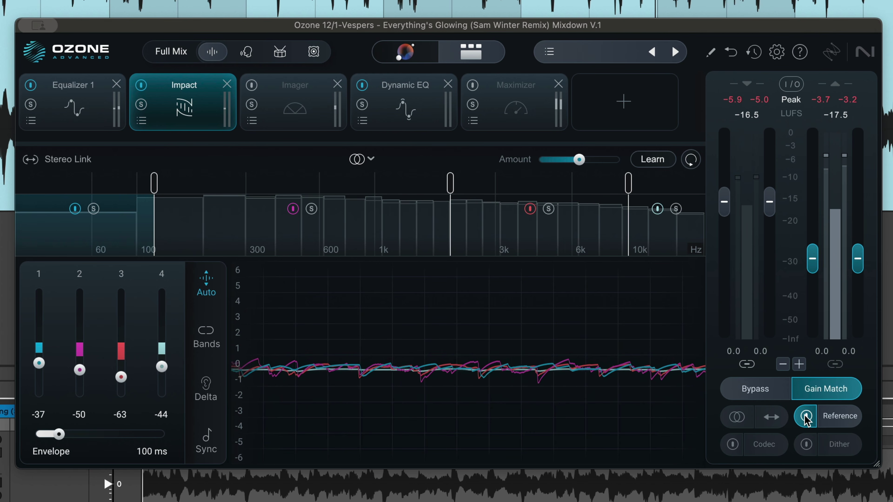
left_click(805, 417)
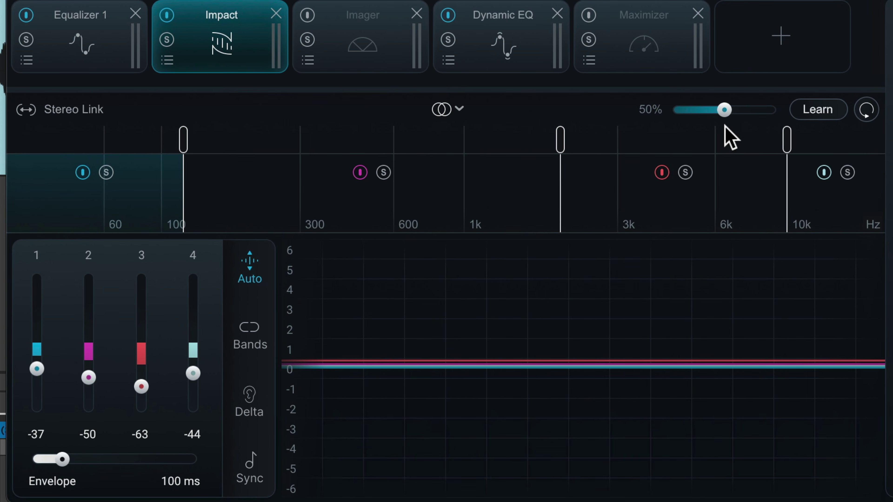
Audition Impact's Amount at 100% during playback, set it to 65%, and compare the result with the reference track.
key("space")
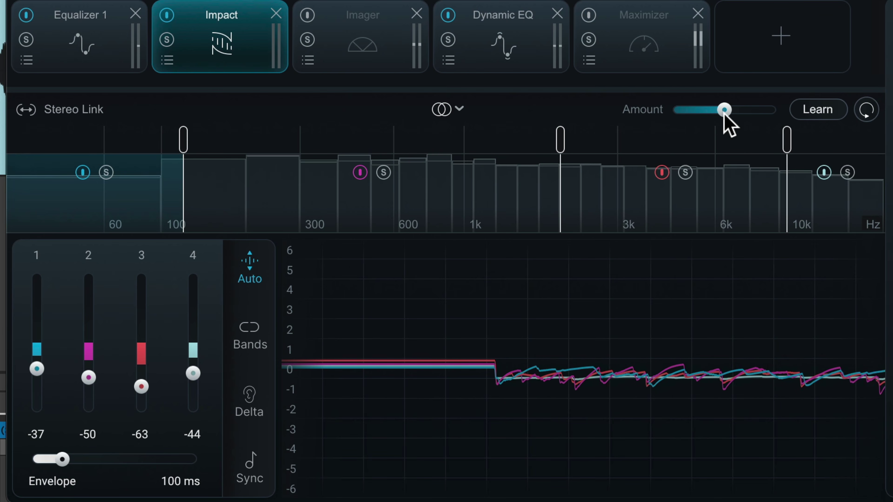
mouse_move(724, 111)
left_click_drag(724, 110, 803, 123)
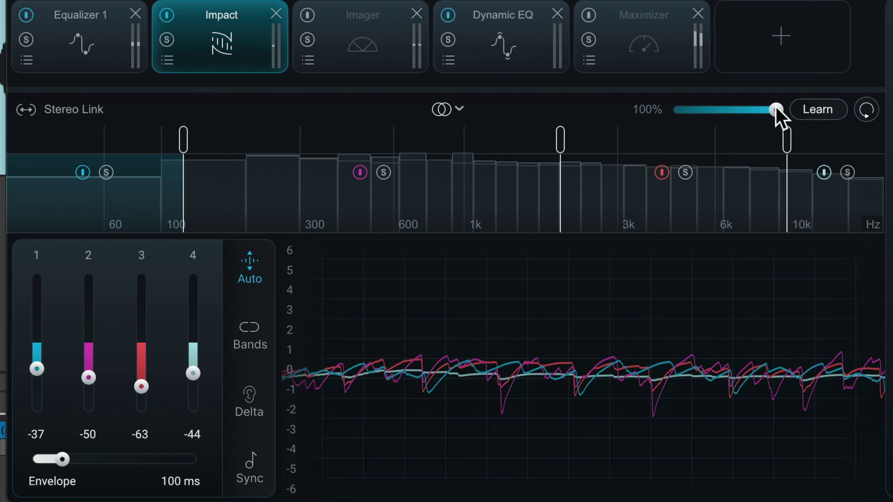
left_click_drag(776, 112, 739, 121)
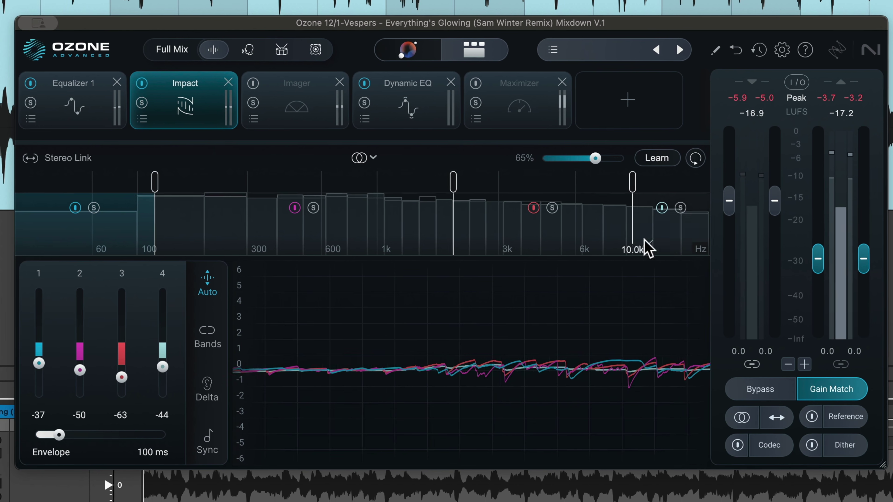
left_click(811, 417)
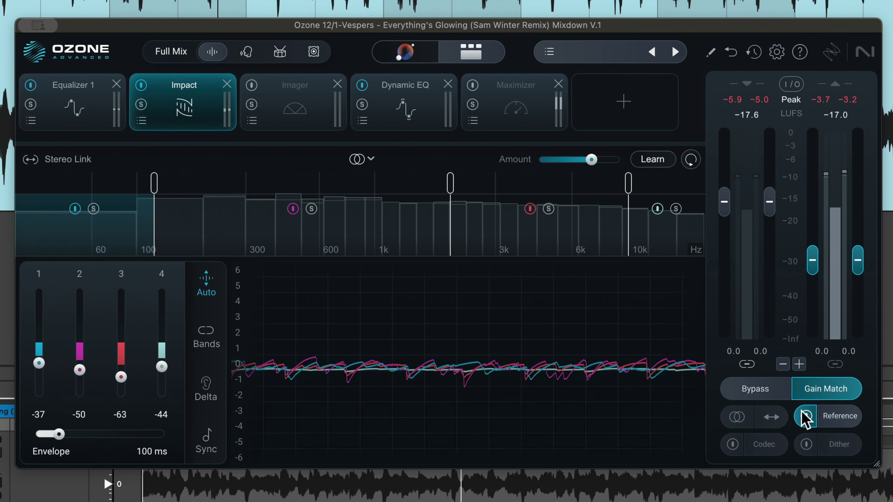
left_click(805, 416)
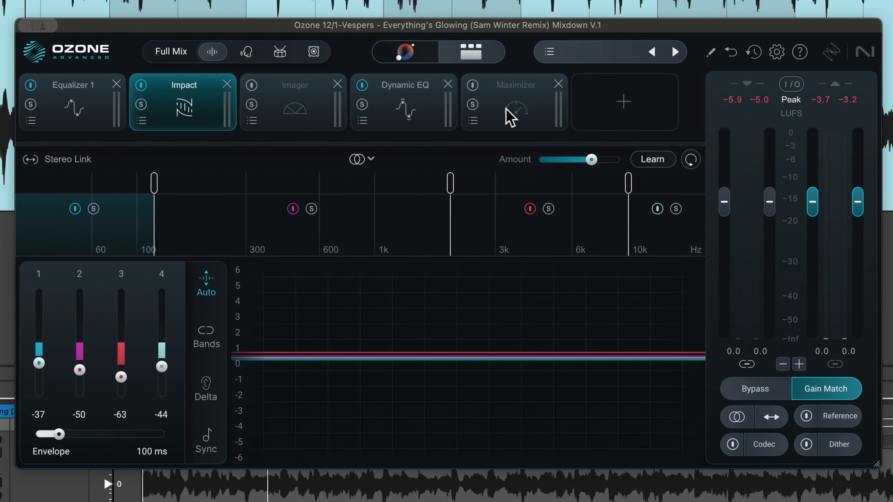
Play the track and compare the master with the Maximizer off and on, leaving the module enabled.
left_click(511, 118)
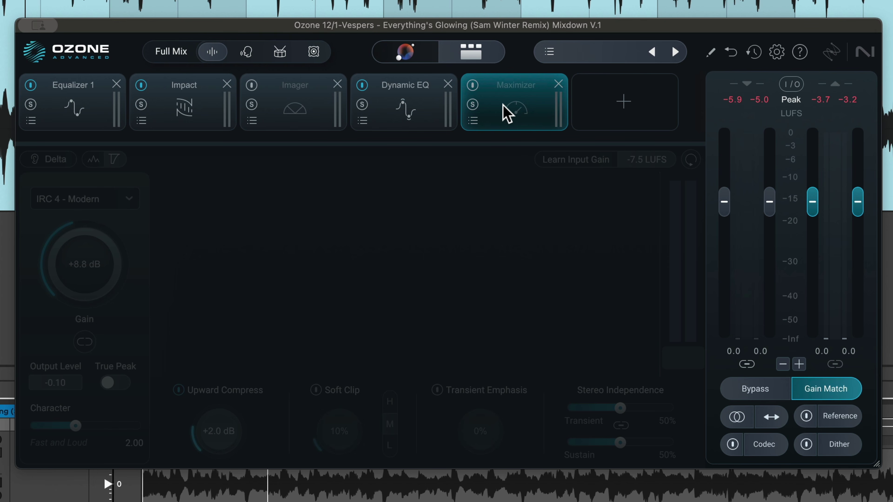
key("space")
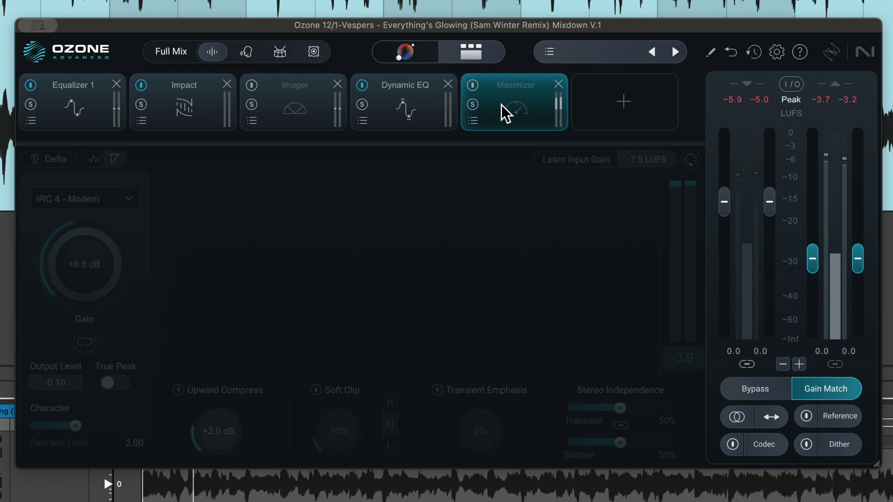
left_click(472, 85)
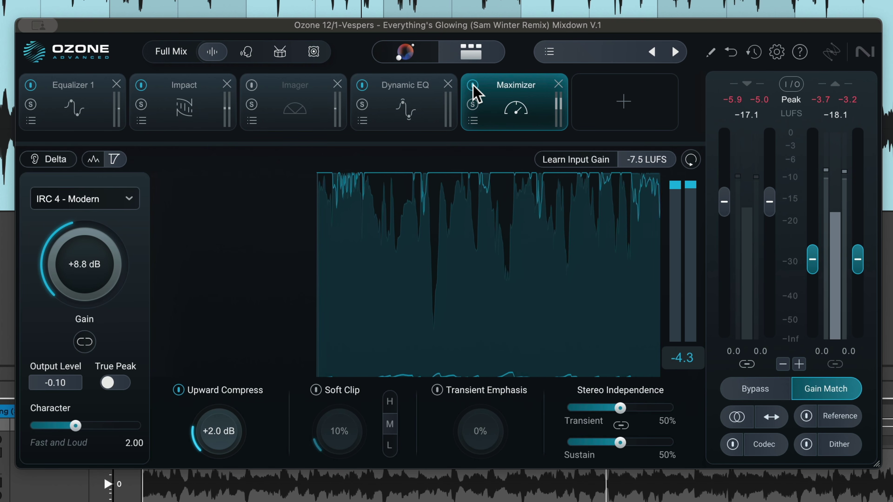
left_click(473, 86)
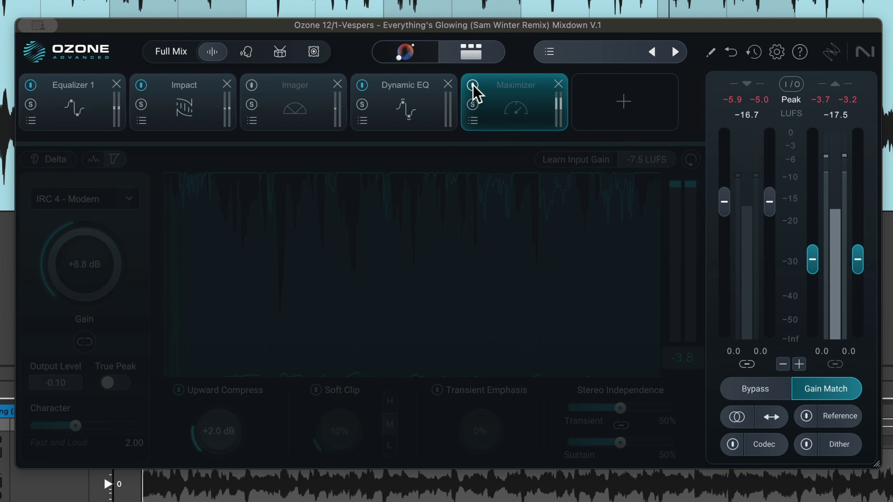
left_click(473, 85)
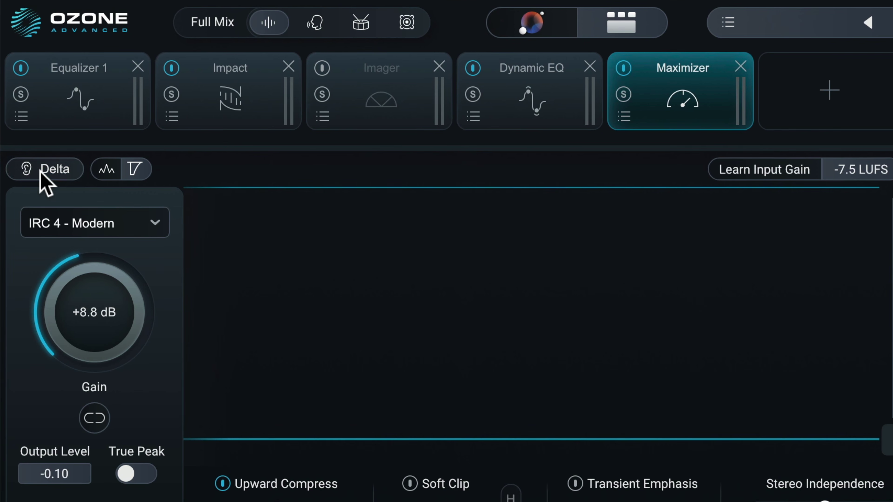
Turn on the Maximizer's Delta listening, set its limiting mode to IRC 3 - Balanced, and play the track to hear the difference signal.
left_click(39, 172)
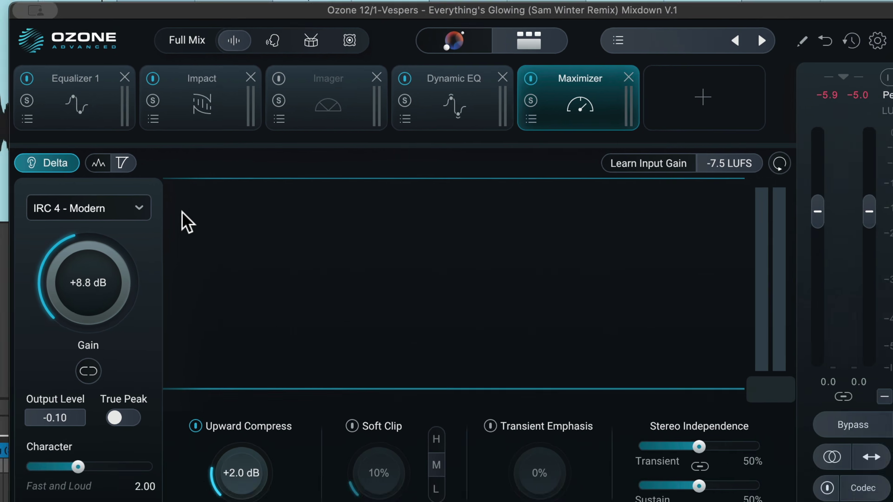
key("space")
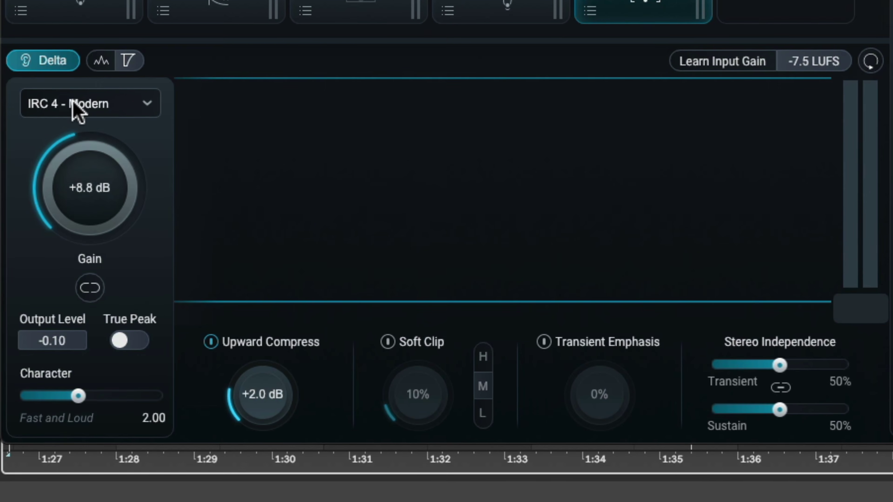
left_click(72, 102)
mouse_move(76, 197)
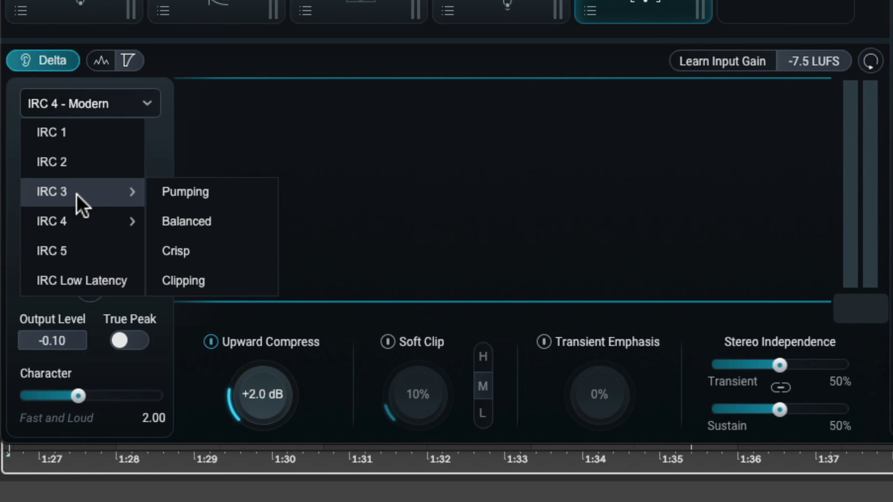
mouse_move(79, 215)
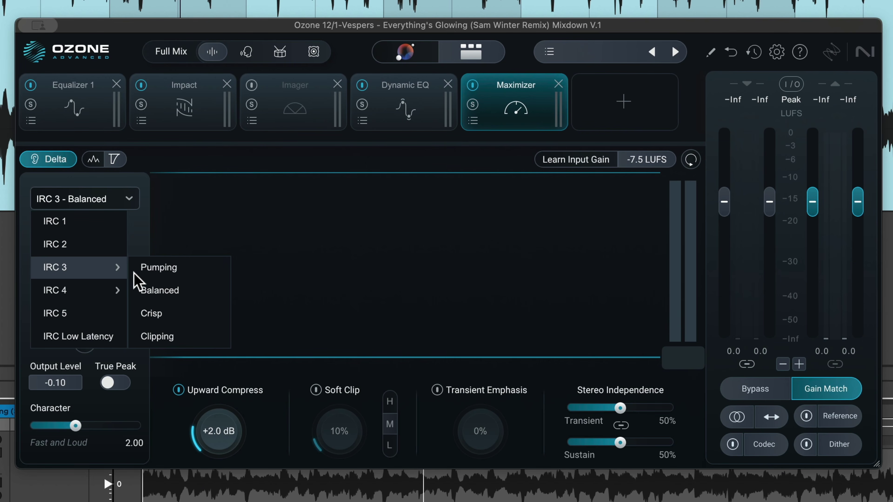
left_click(157, 292)
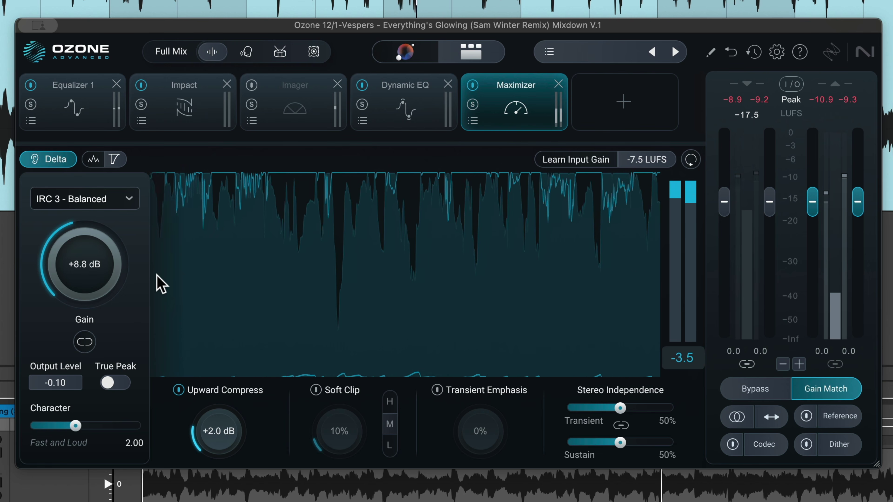
key("space")
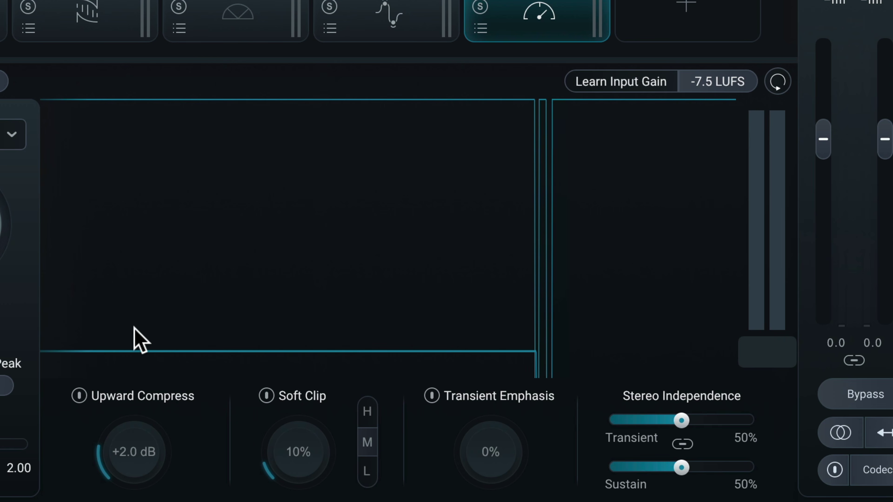
Enable the Maximizer's Upward Compress during playback and raise it to +3.0 dB.
key("space")
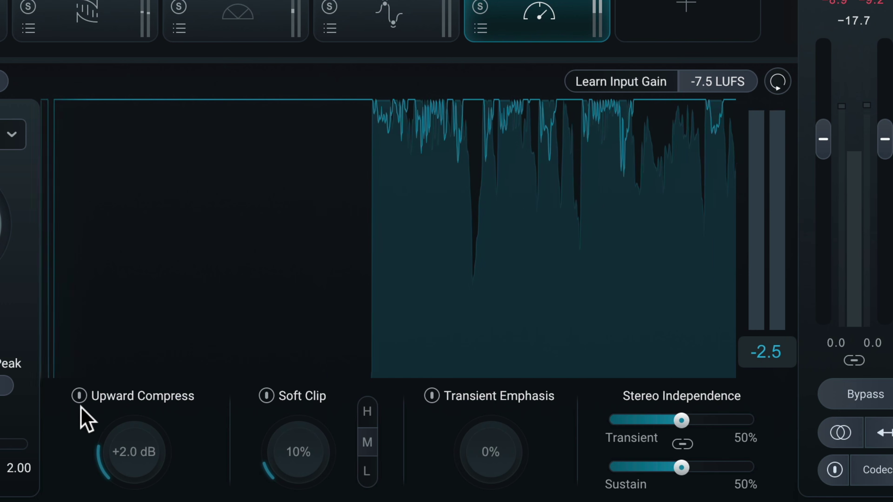
left_click(79, 396)
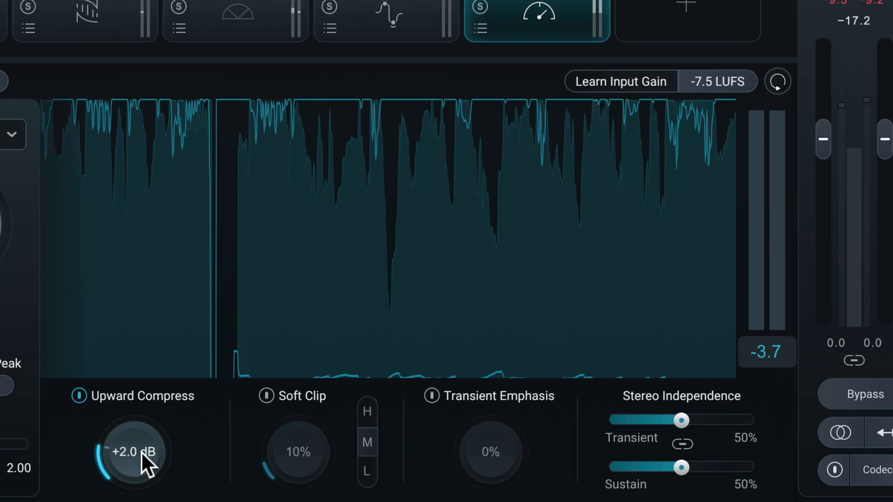
left_click_drag(142, 450, 144, 428)
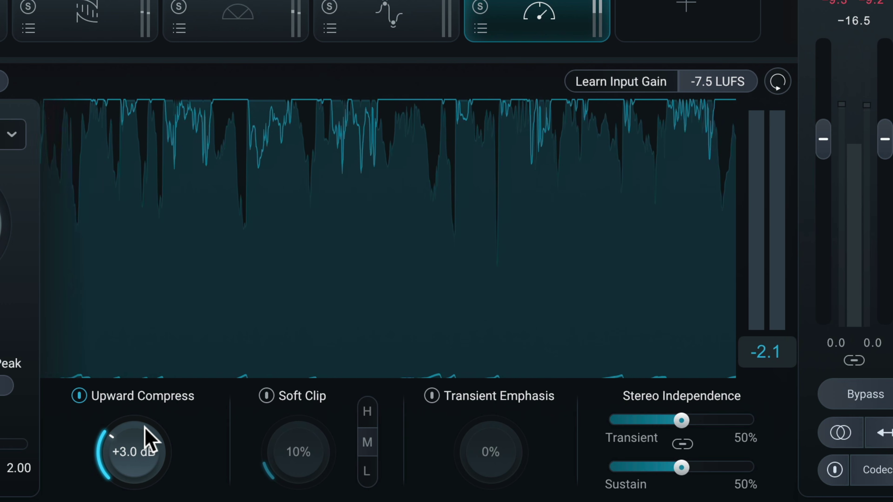